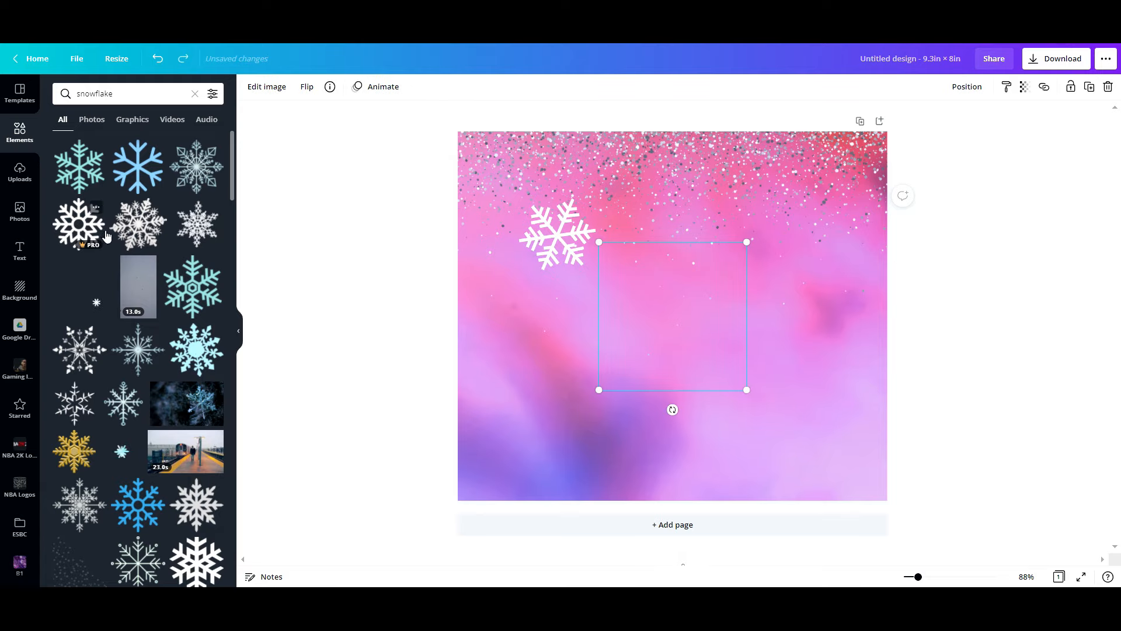
- Place the new round-centred snowflake in the design's lower-right area, colour it white (#ffffff) and shrink it
left_click_drag(611, 315, 718, 375)
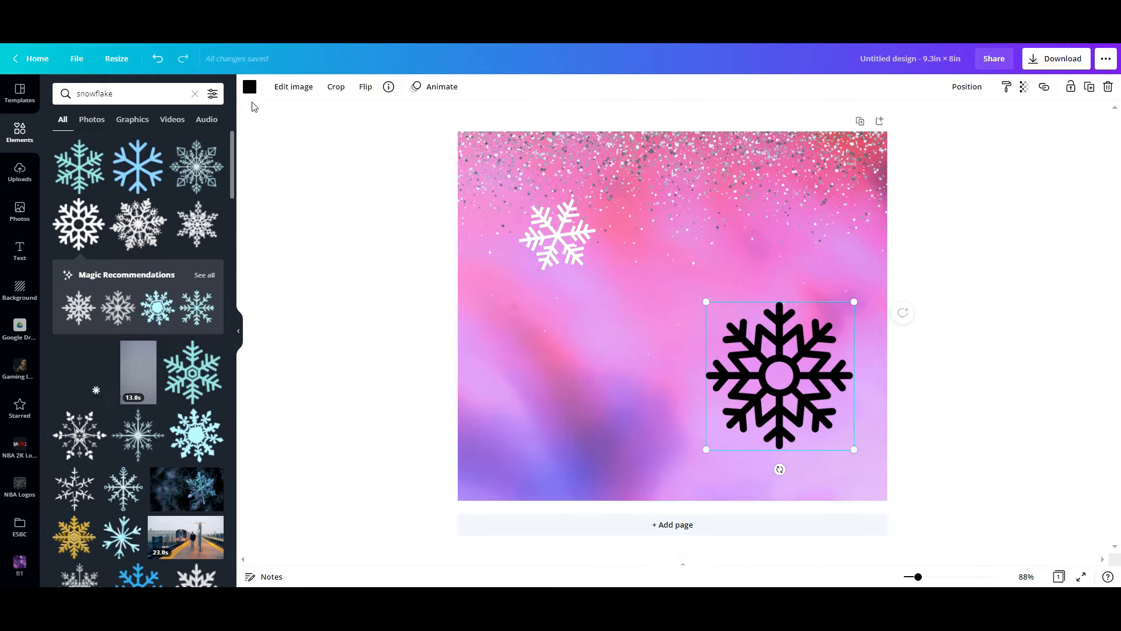
left_click(250, 86)
left_click(128, 153)
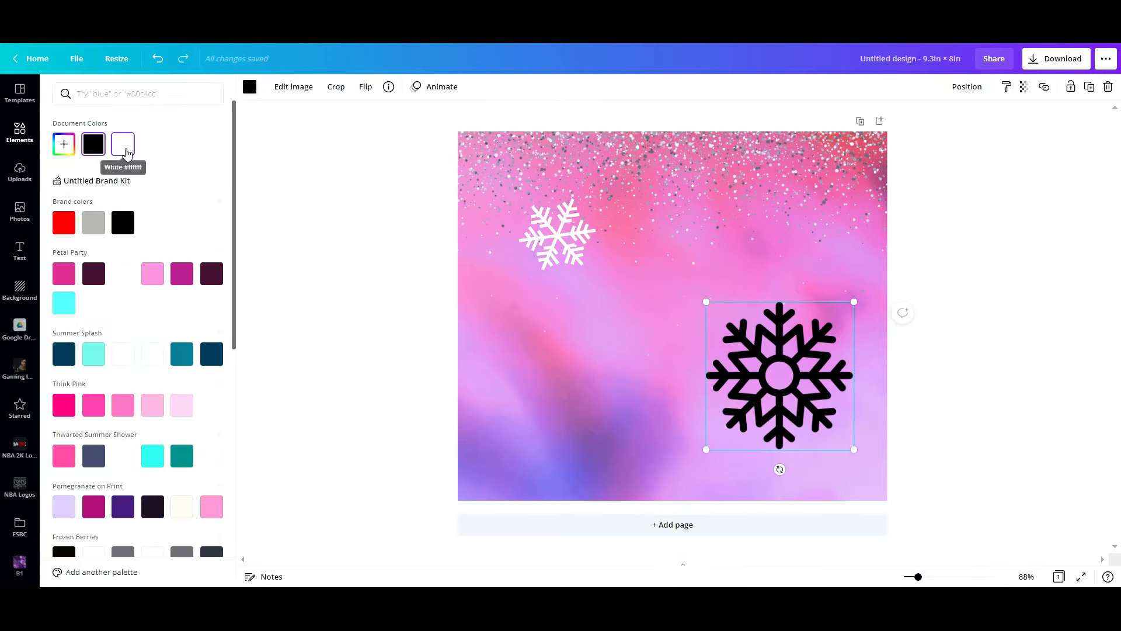
left_click_drag(708, 456, 818, 419)
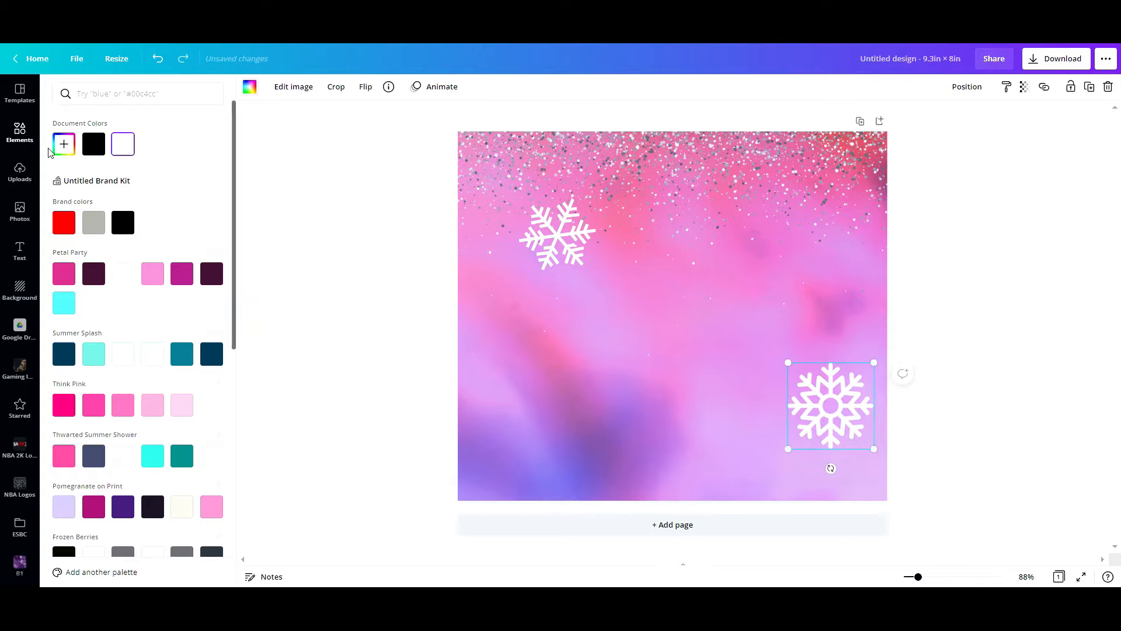
- Search the elements again for "snowflake", add the pale-blue snowflake with diamond tips and place it over the design's lower-left area
left_click(21, 134)
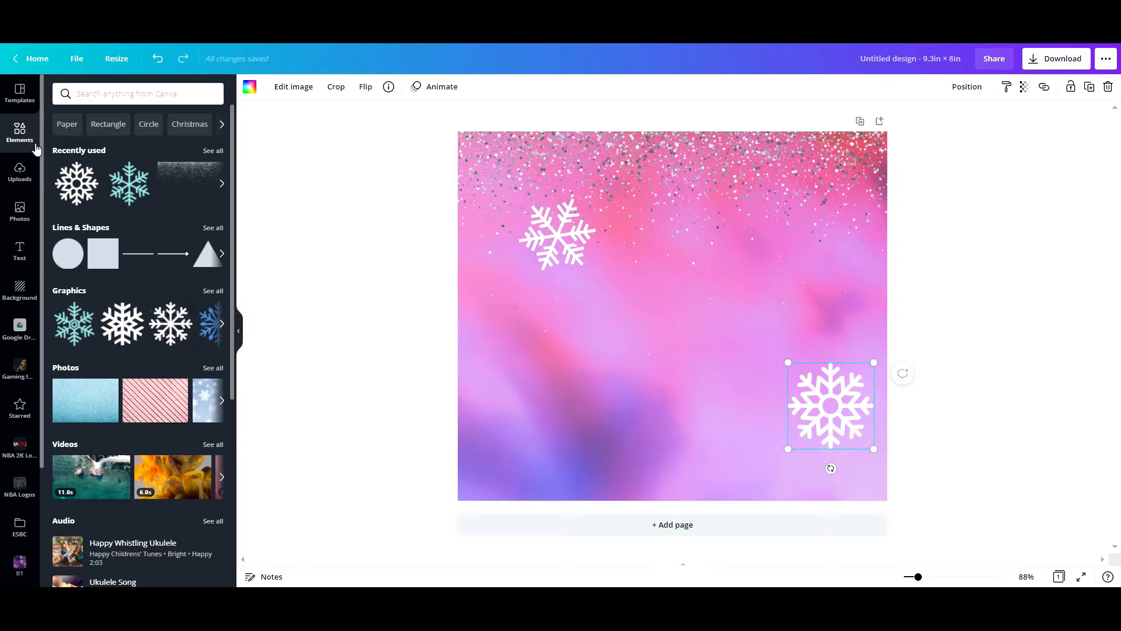
left_click(143, 96)
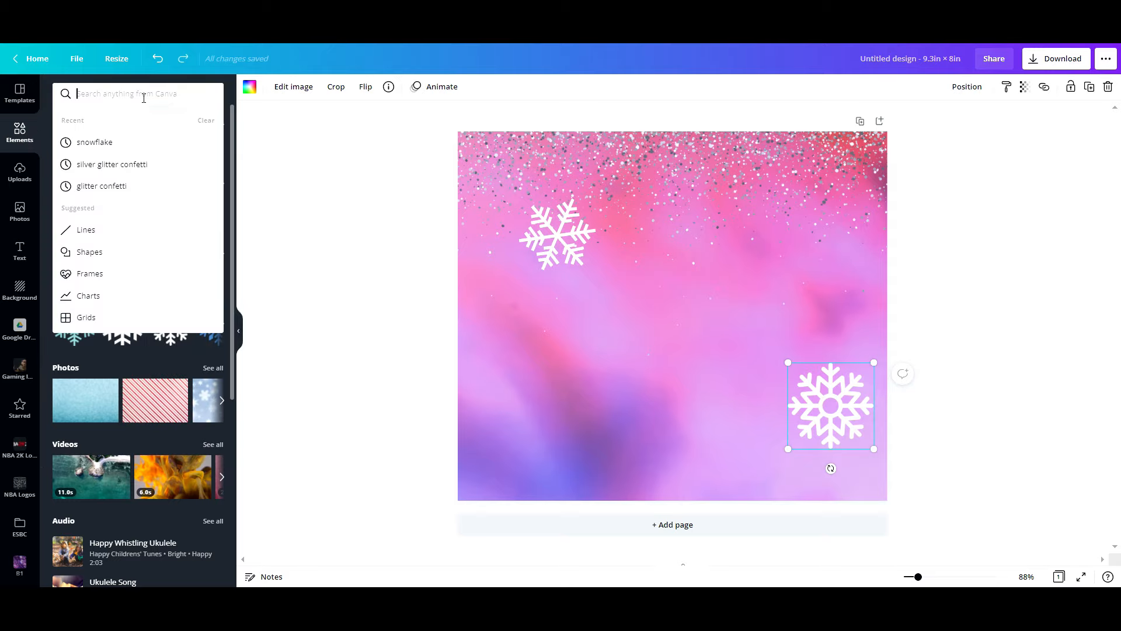
left_click(87, 143)
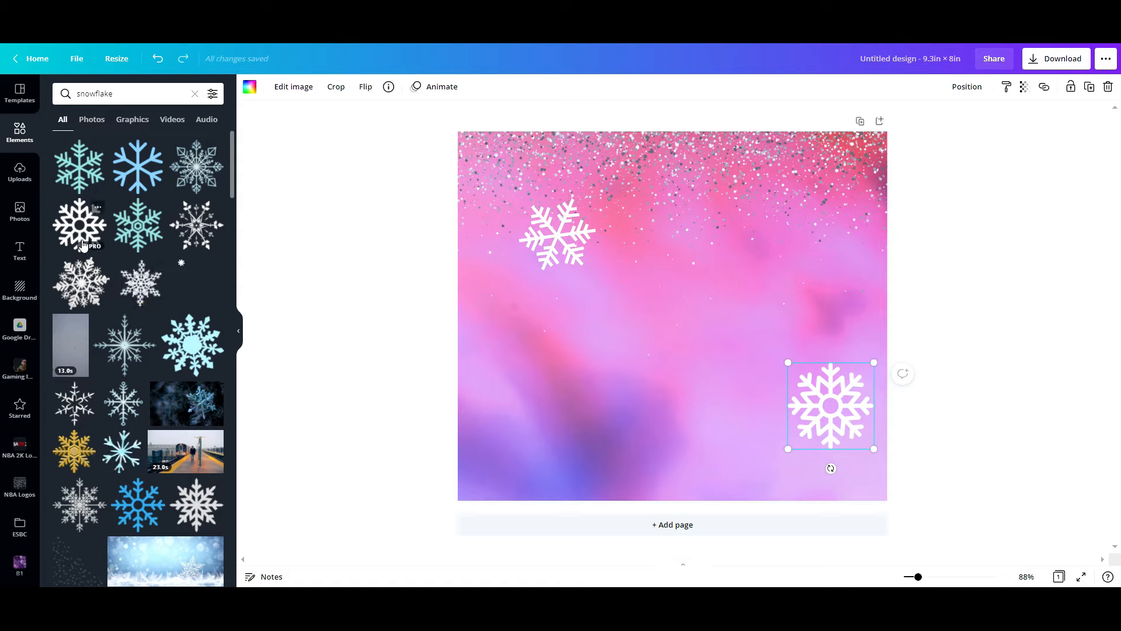
left_click(181, 176)
left_click_drag(628, 313, 460, 417)
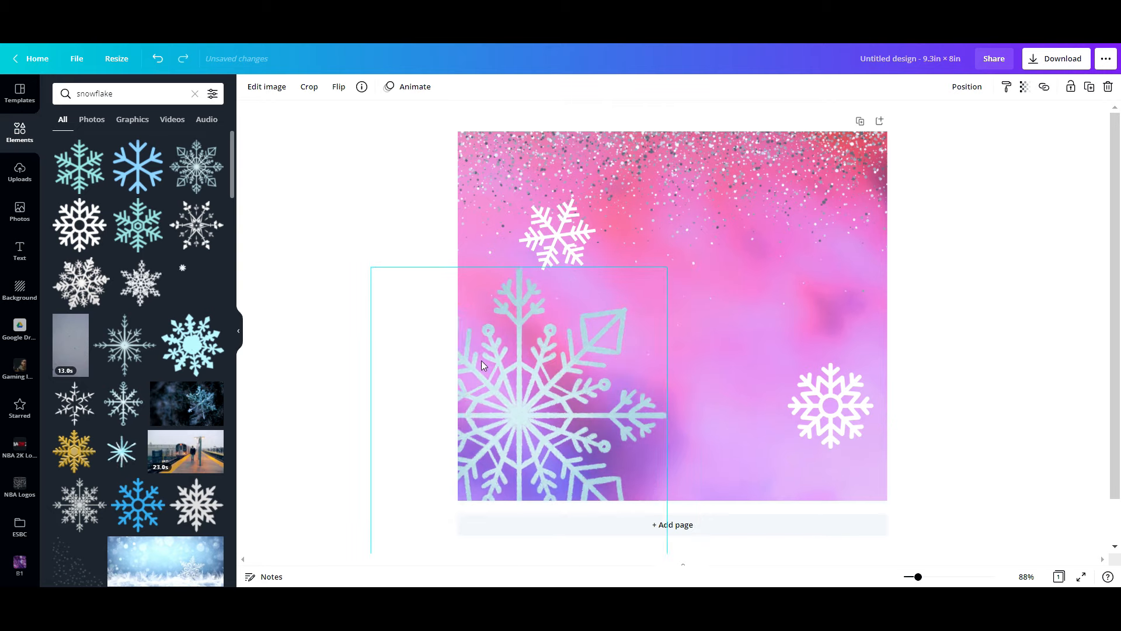
- Add the ornate white snowflake at the centre, plus two of its Magic Recommendations: a leafy one at upper right and a web-like one at lower right
left_click(200, 232)
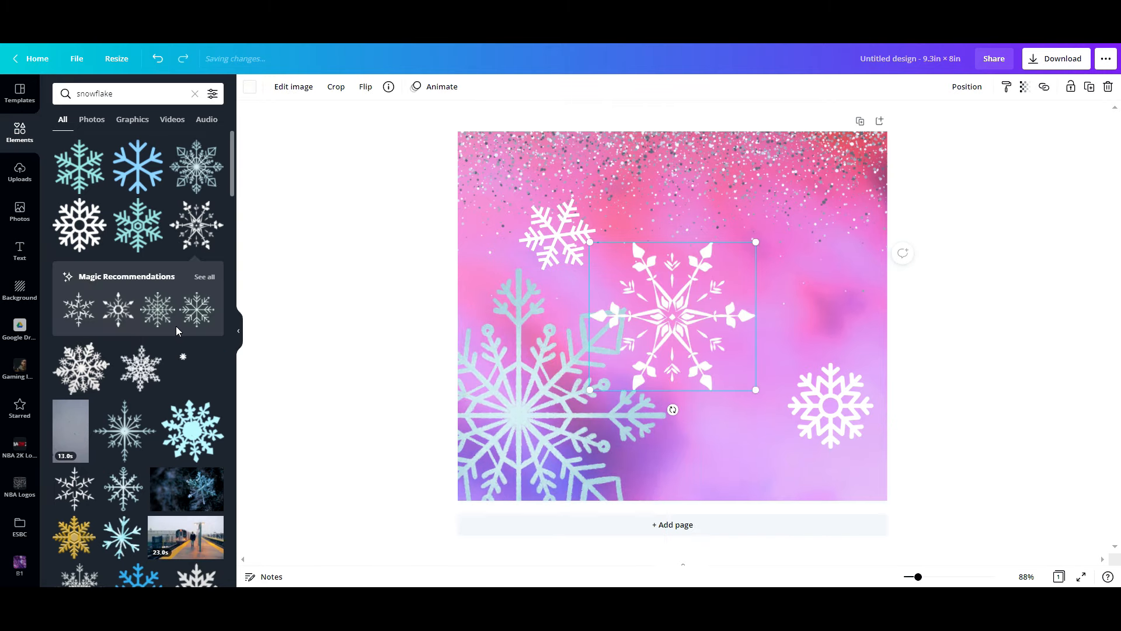
left_click(205, 277)
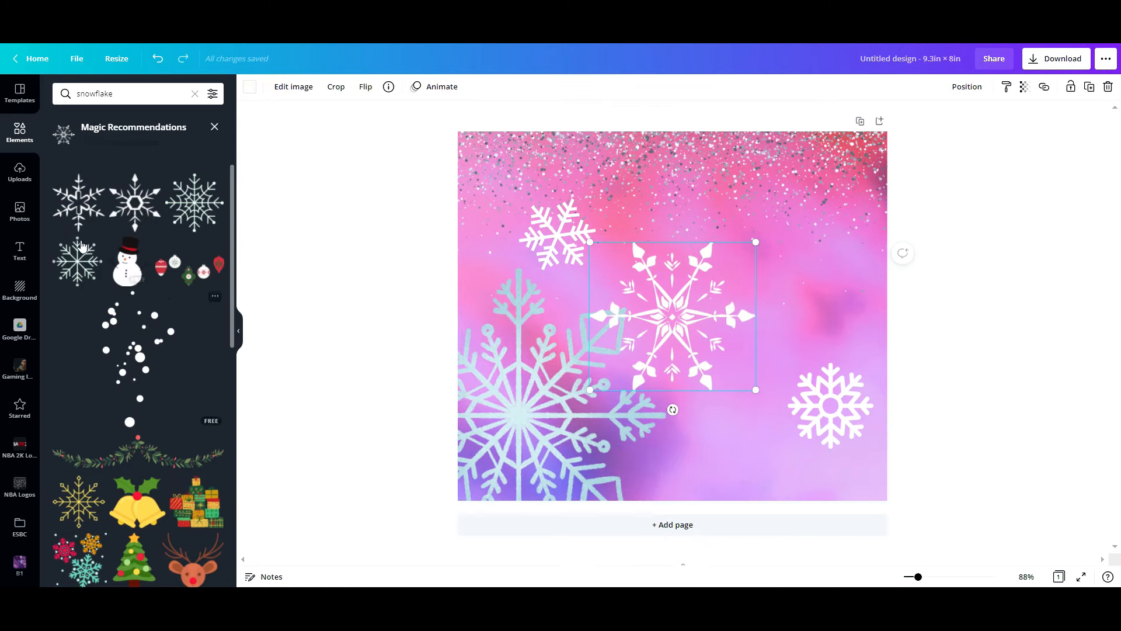
left_click(74, 208)
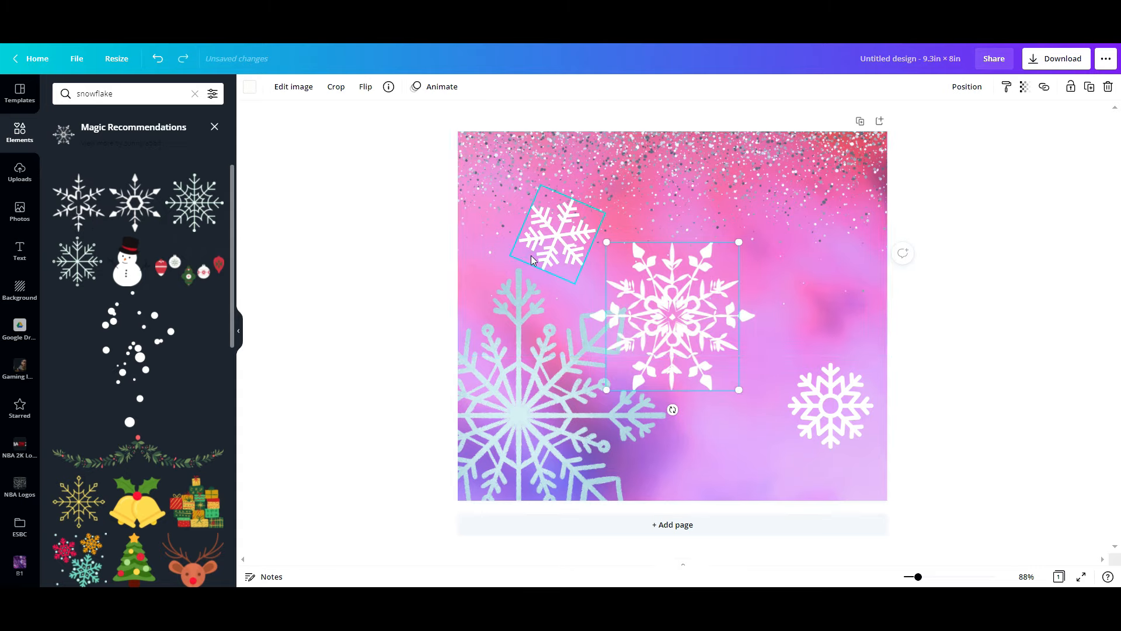
left_click_drag(678, 319, 826, 247)
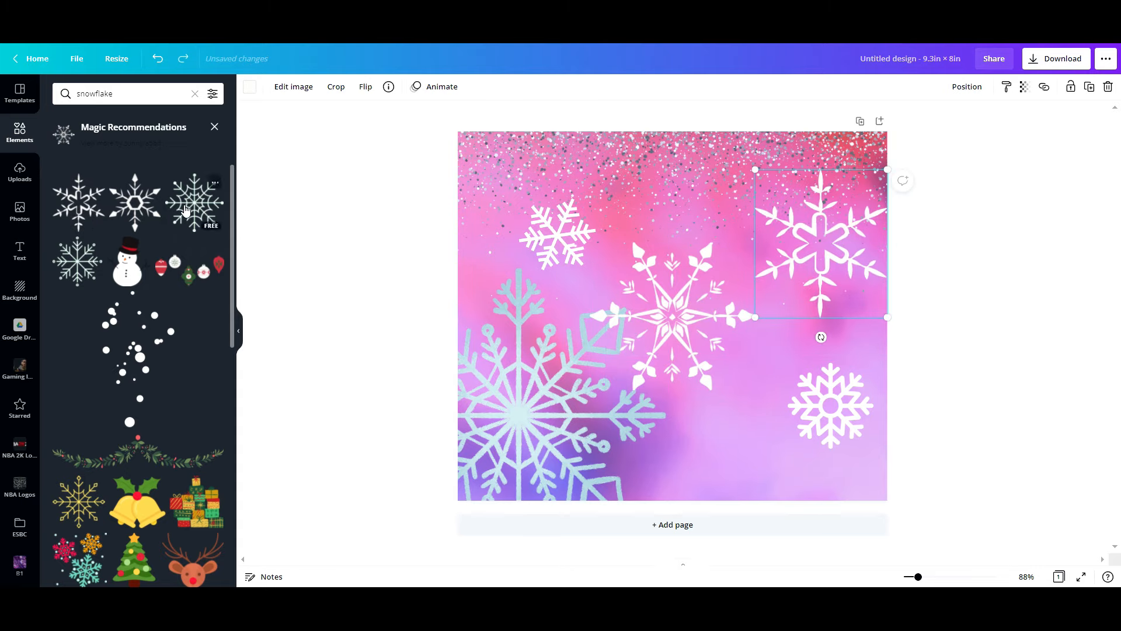
left_click(186, 211)
left_click_drag(658, 315, 721, 438)
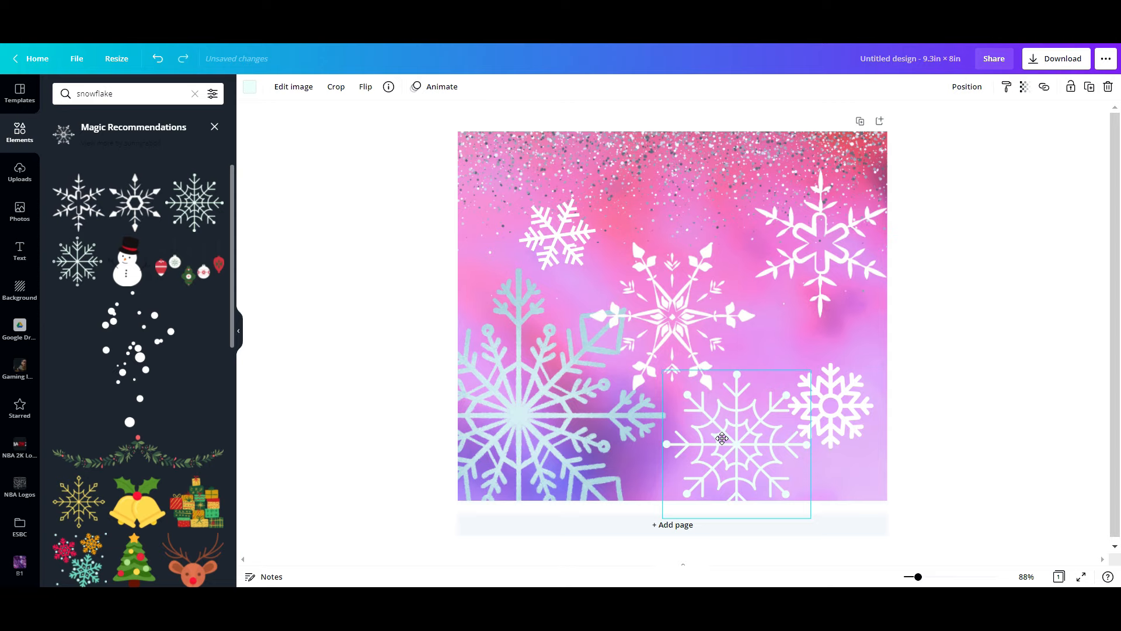
- Move the small tilted white snowflake toward the design's upper-left corner and place a duplicate of it at the right edge
left_click_drag(551, 227, 522, 204)
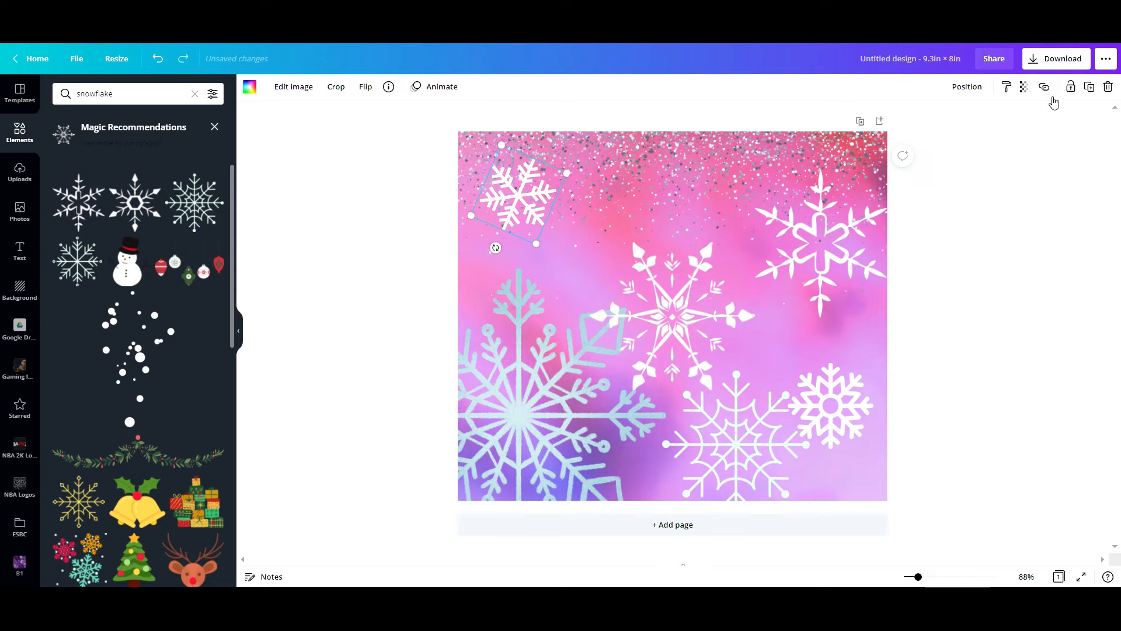
left_click(1090, 88)
left_click_drag(520, 196, 870, 335)
- Colour the leafy snowflake white, shrink and tilt it, and place it near the design's upper-right corner
left_click_drag(839, 279, 774, 255)
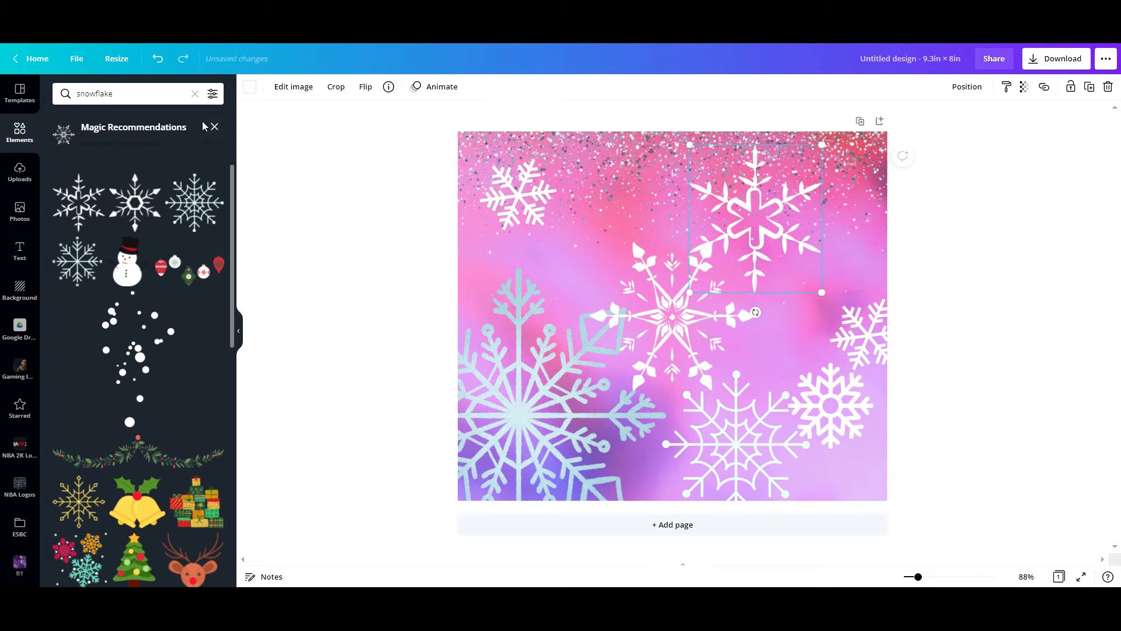
left_click(252, 87)
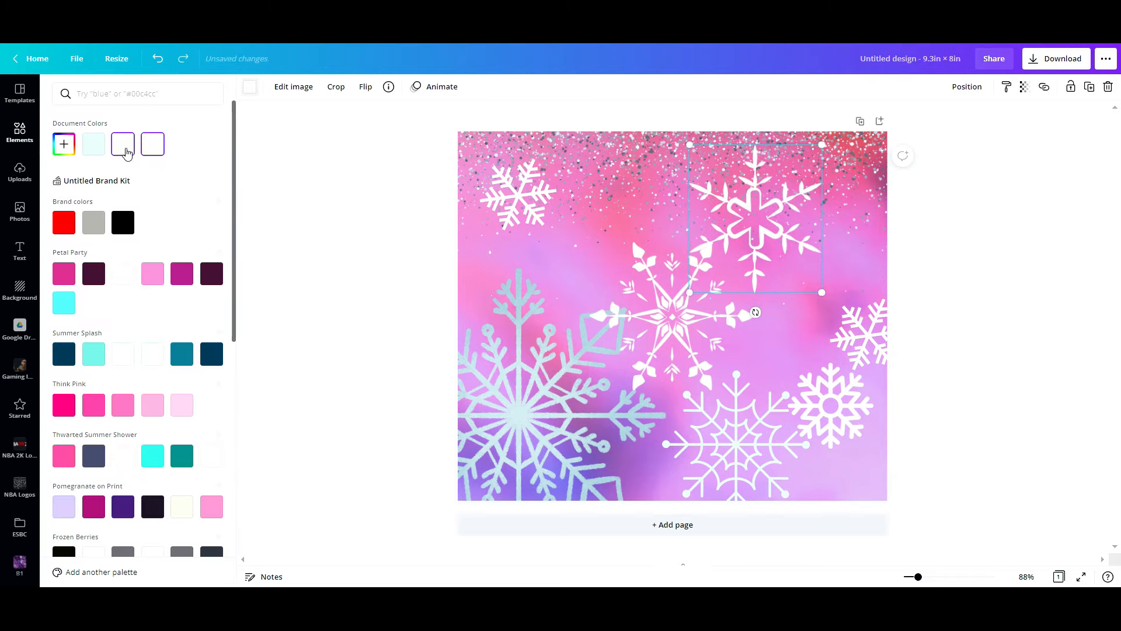
left_click(146, 153)
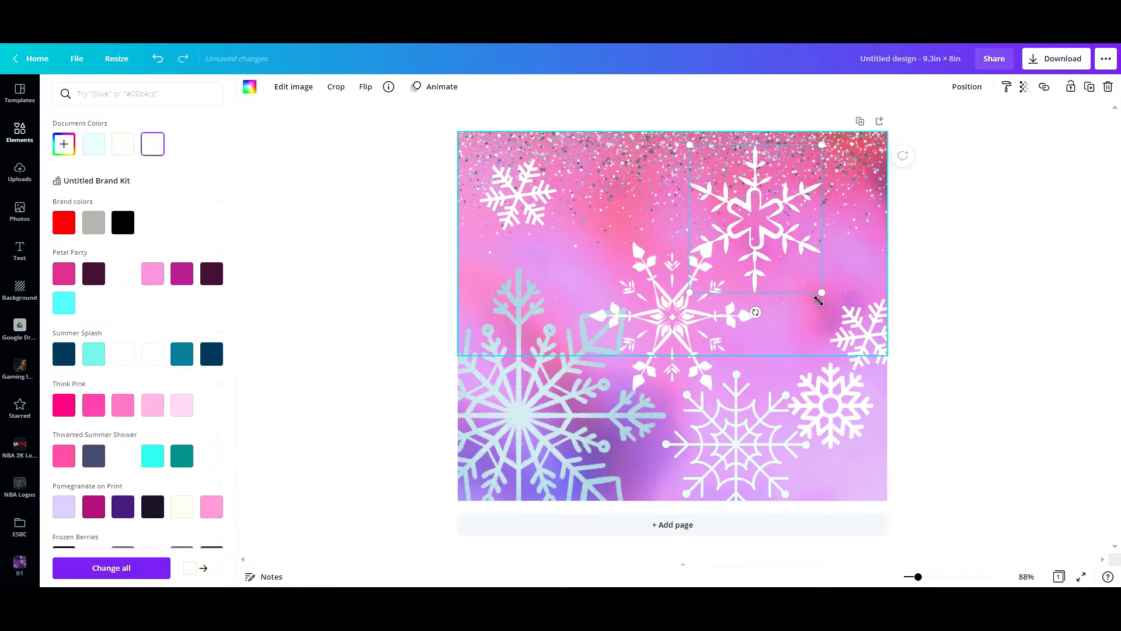
left_click_drag(820, 292, 829, 226)
left_click_drag(810, 267, 838, 232)
- Shrink and tilt the ornate white snowflake at the upper centre and the pale-blue snowflake in the lower-left corner
left_click_drag(683, 299, 729, 245)
left_click_drag(800, 334, 638, 277)
left_click_drag(549, 366, 621, 286)
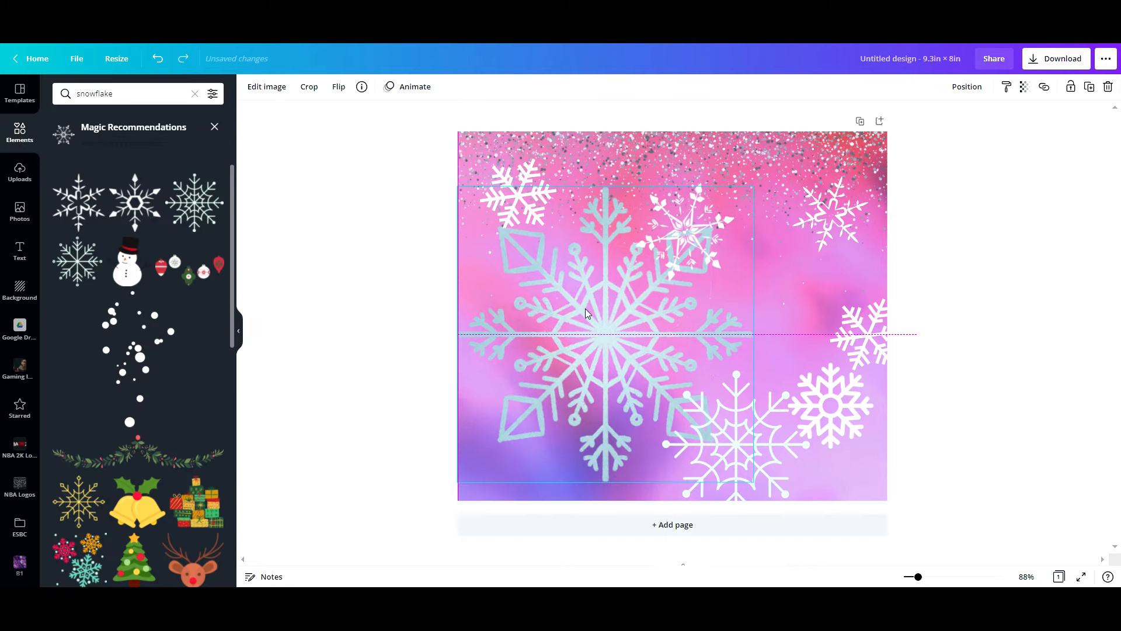
left_click_drag(750, 188, 566, 447)
left_click_drag(521, 511, 554, 495)
- Move the web-like snowflake to the left of centre and add the recommended circle-tipped snowflake, small and tilted, at the bottom centre
left_click_drag(748, 478, 581, 324)
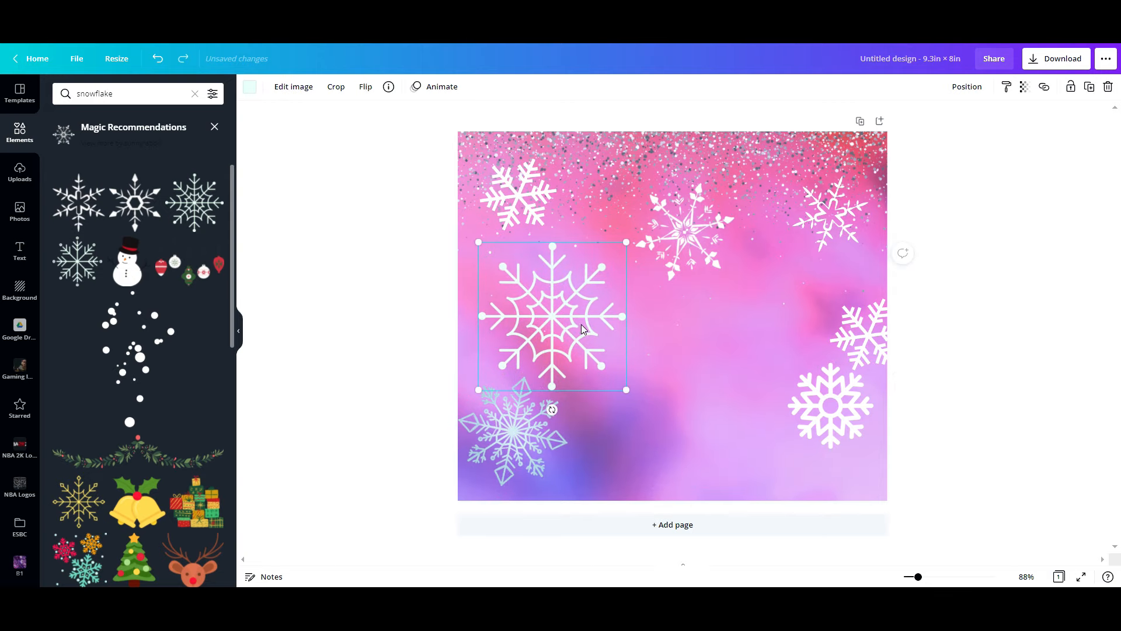
left_click(53, 264)
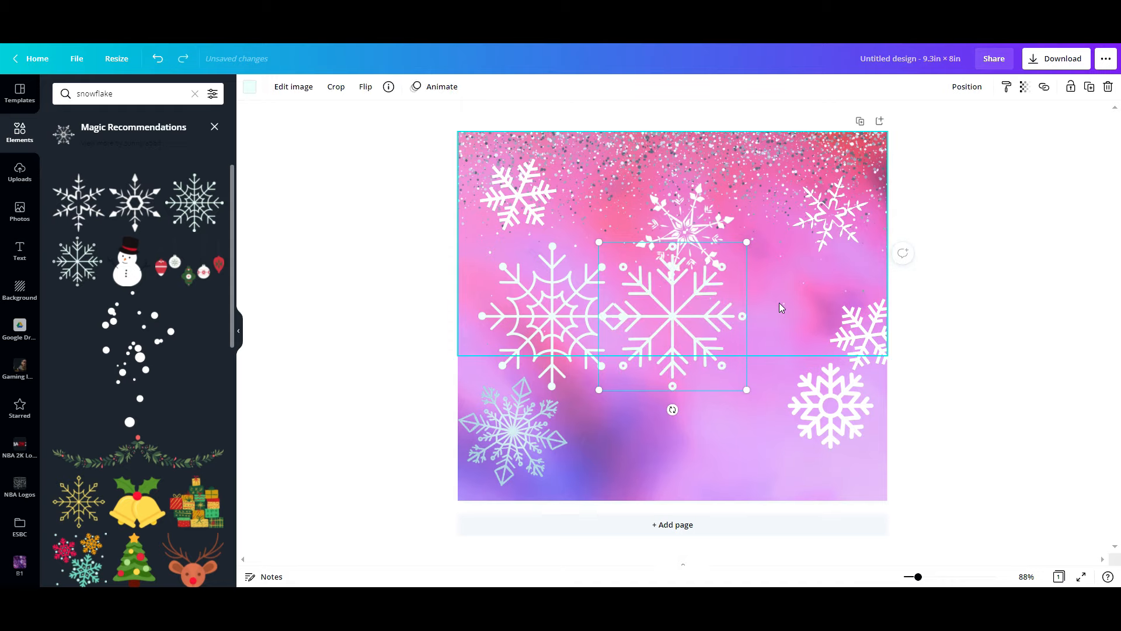
left_click_drag(678, 324, 690, 416)
left_click_drag(760, 480, 632, 490)
- Move the round-centred snowflake to the middle, enlarge it, and place a tilted duplicate in the design's lower-right corner
left_click_drag(825, 431, 666, 368)
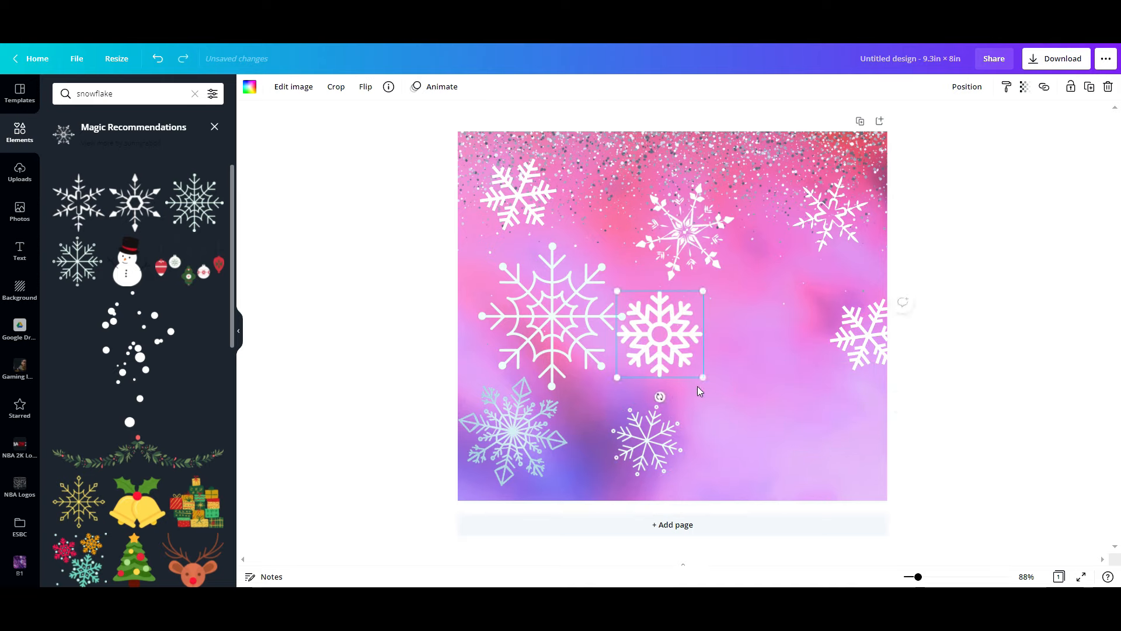
left_click(1089, 87)
left_click_drag(730, 392, 781, 431)
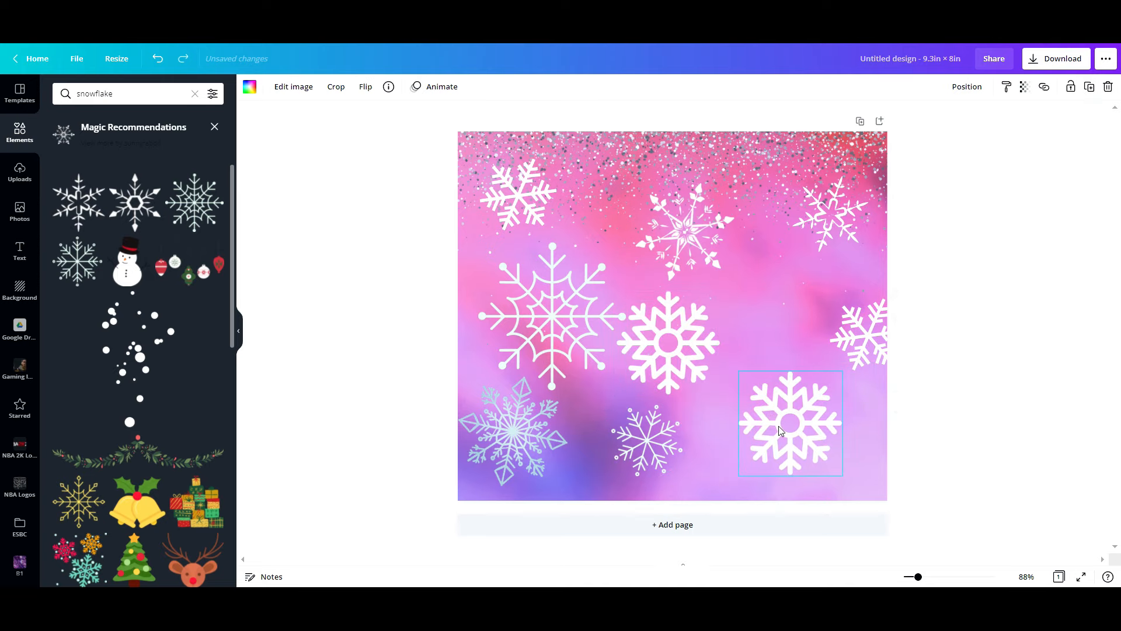
left_click_drag(792, 494, 841, 477)
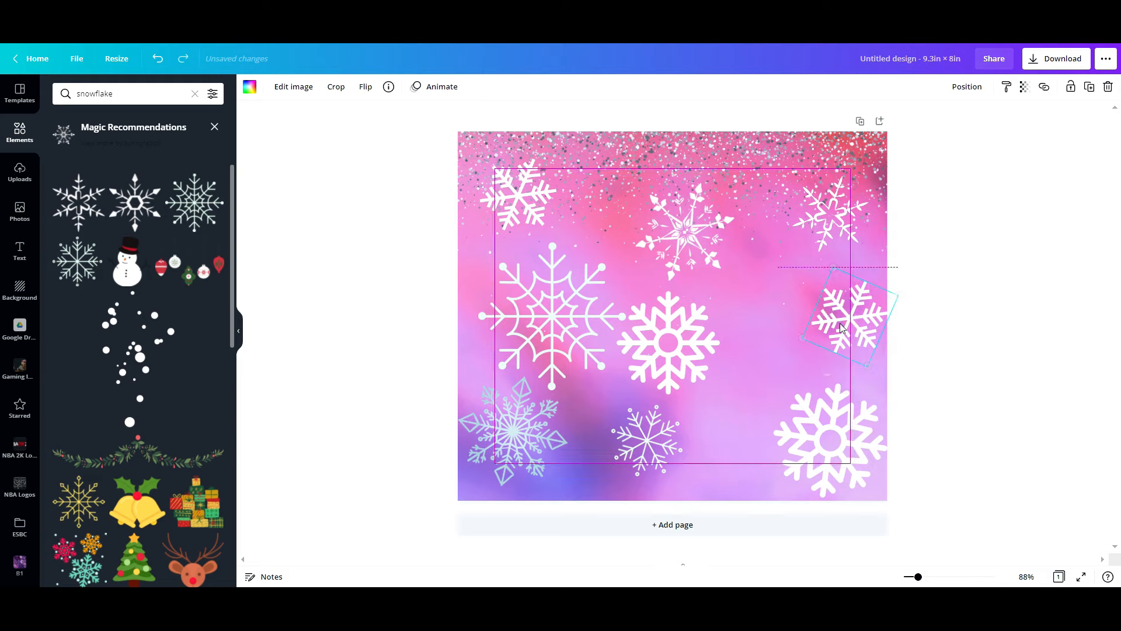
- Shift the round-centred snowflake right and the ornate one up-left, and duplicate snowflakes to fill the middle and upper right
left_click_drag(676, 338, 761, 362)
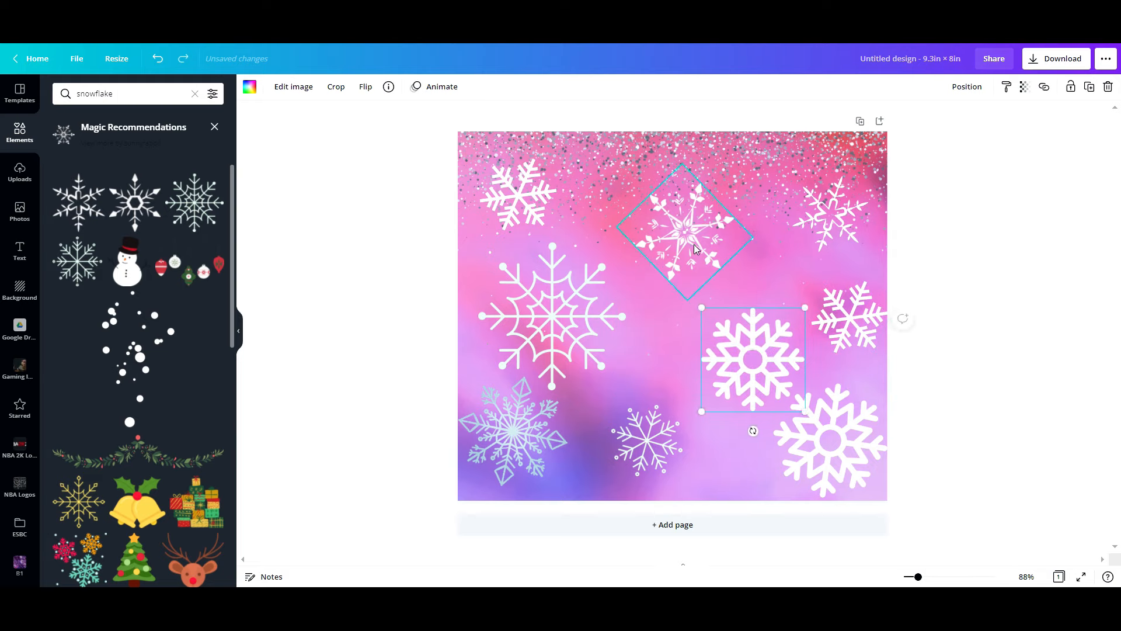
left_click_drag(694, 244, 669, 219)
left_click_drag(623, 178, 670, 286)
left_click(1089, 87)
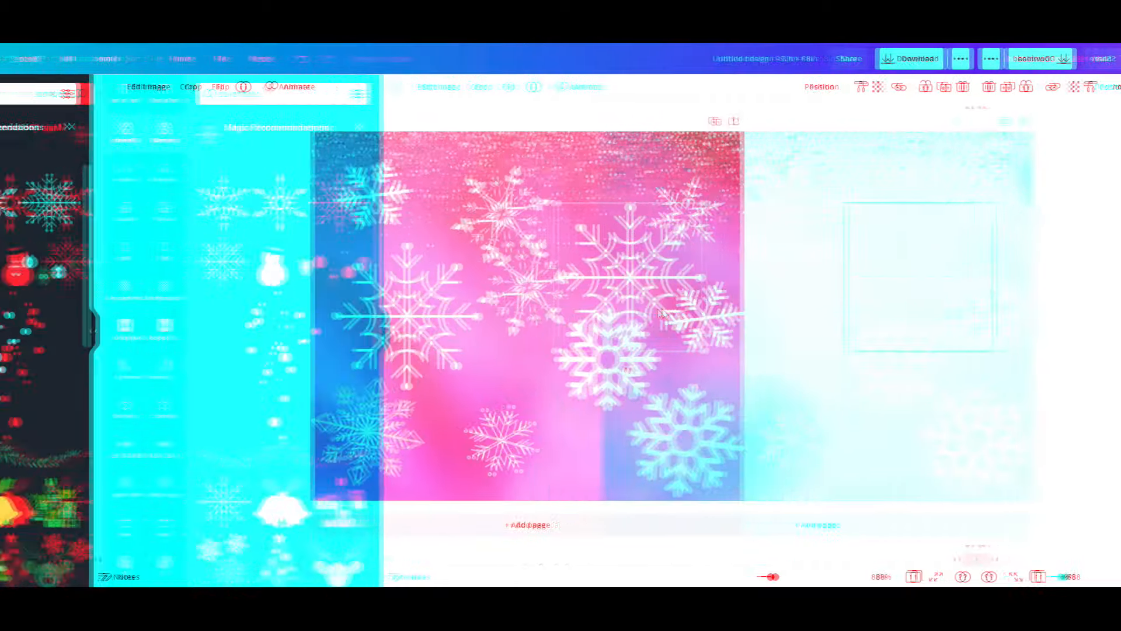
- Adjust the small snowflake near the upper-right edge and move one overlapping corner snowflake beneath the large top-centre snowflake
scroll(102, 537, "up", 2)
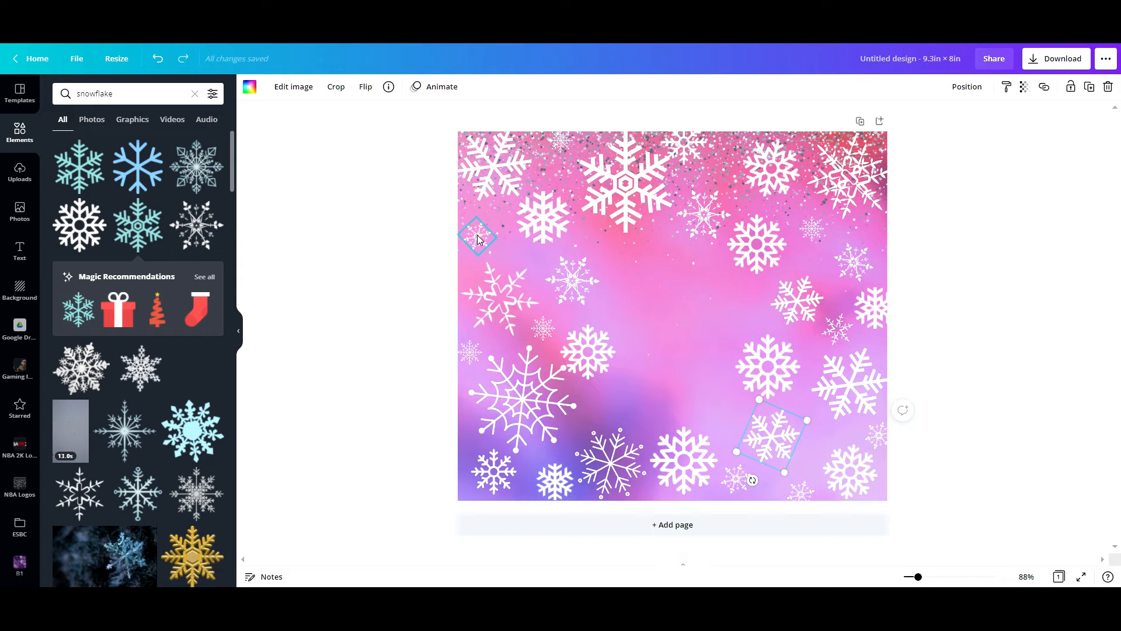
mouse_move(853, 260)
left_mouse_down()
mouse_move(847, 254)
mouse_move(851, 272)
left_mouse_up()
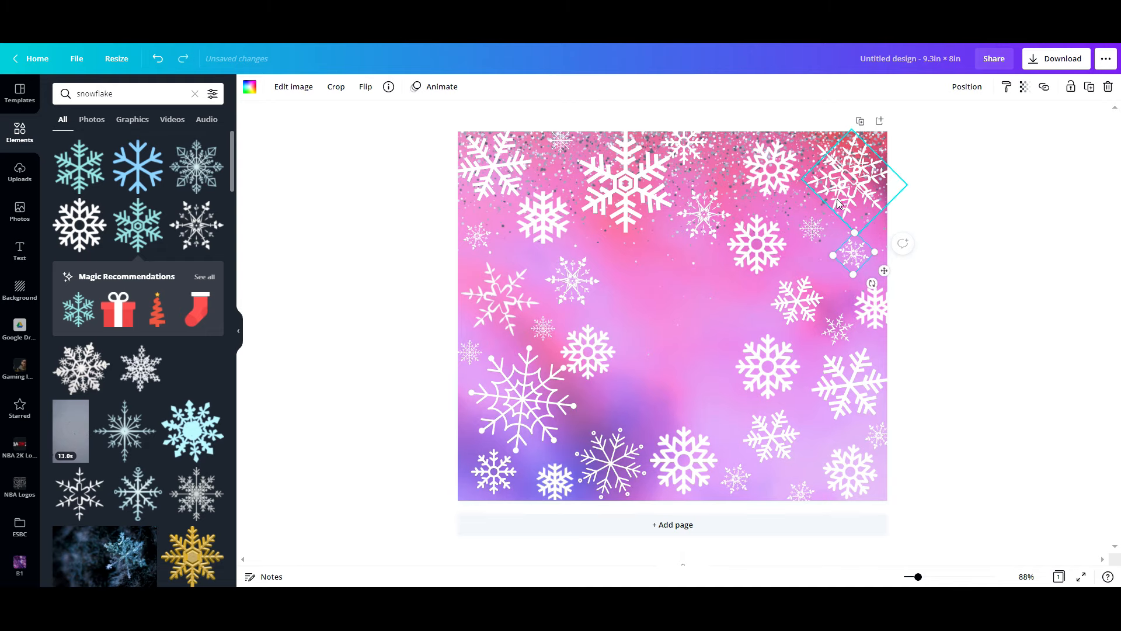
left_click_drag(845, 177, 633, 258)
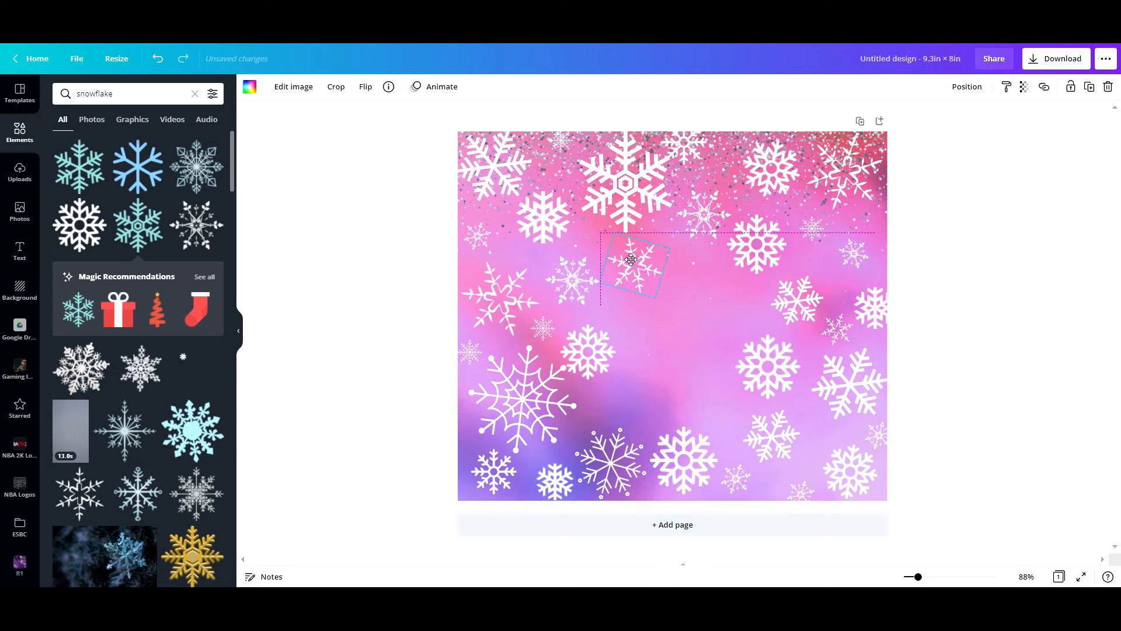
- Nudge the bottom-centre, left-of-centre and upper-middle snowflakes to even out the spacing between them
left_click_drag(678, 443, 683, 438)
left_click(608, 356)
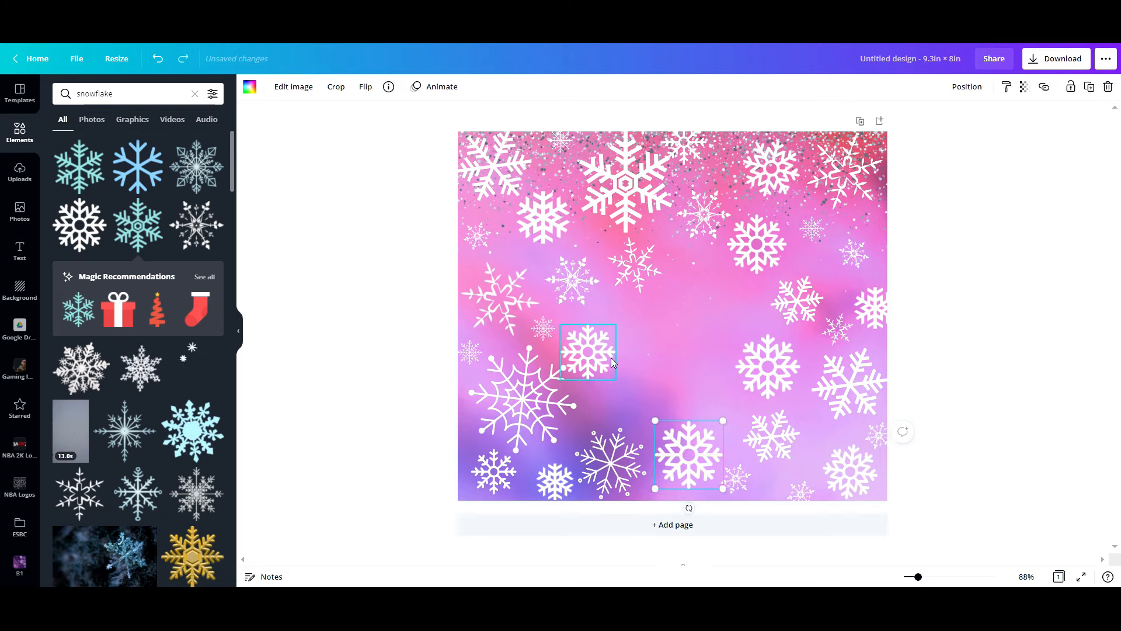
left_click_drag(605, 356, 600, 361)
left_click_drag(624, 264, 615, 264)
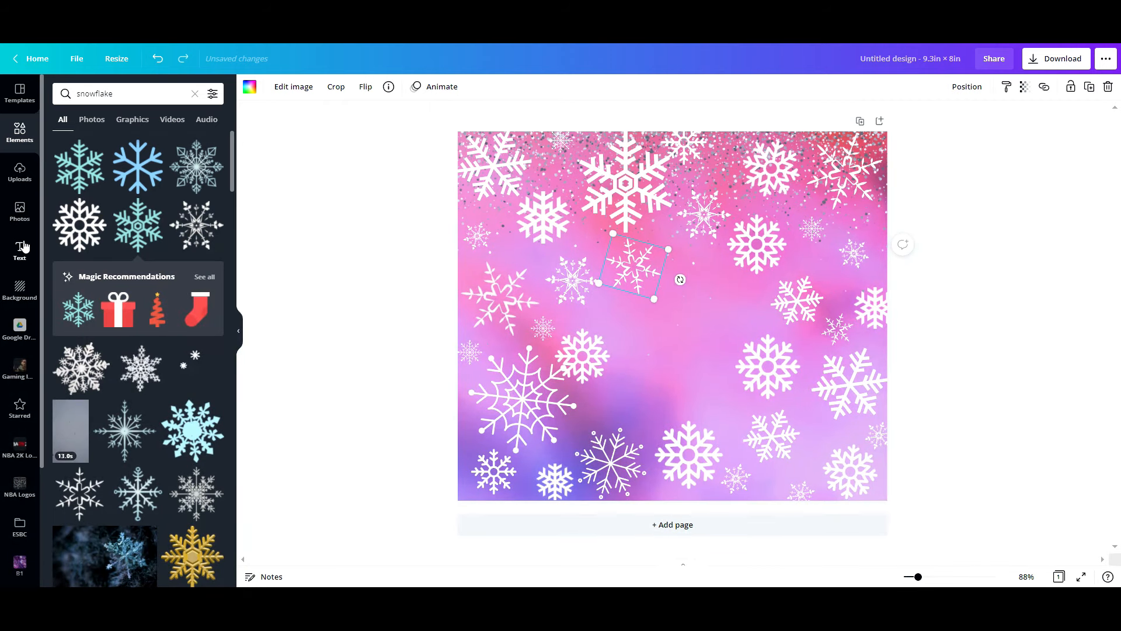
- Add a heading at the centre of the design that reads "Let it Snow"
left_click(21, 248)
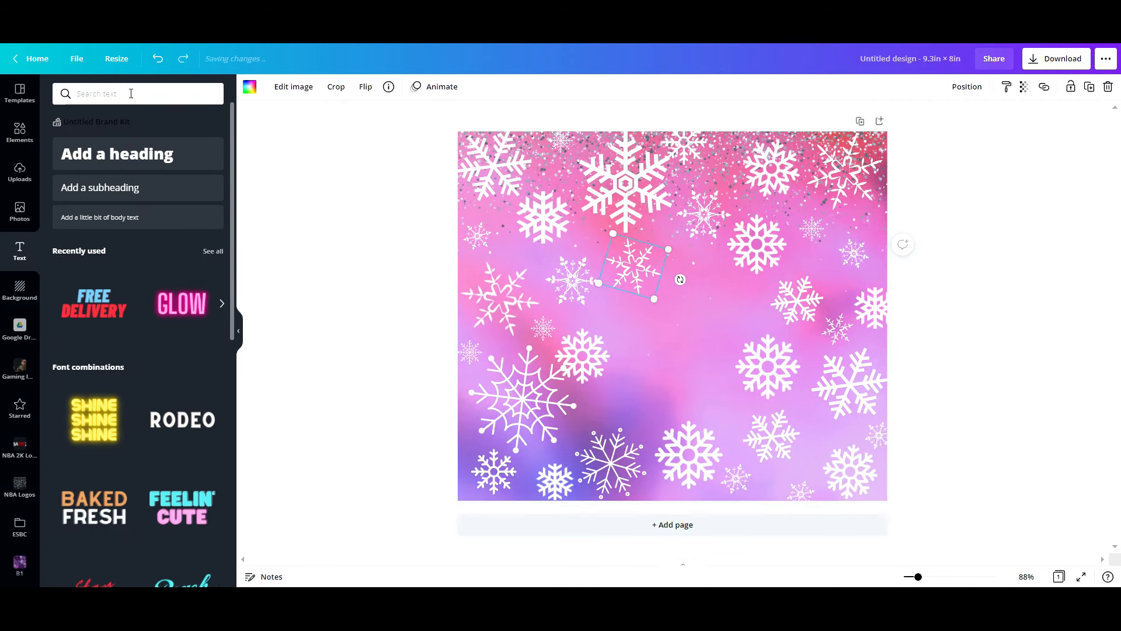
left_click(117, 156)
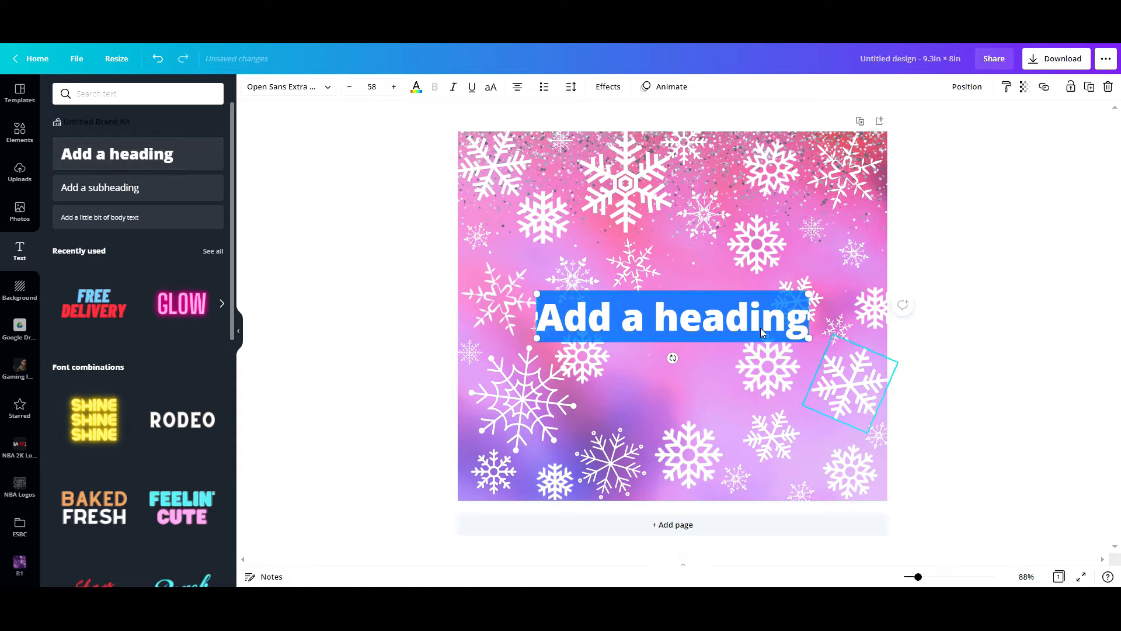
left_click(676, 309)
left_click(807, 317)
left_click_drag(808, 318, 542, 293)
type("Lr")
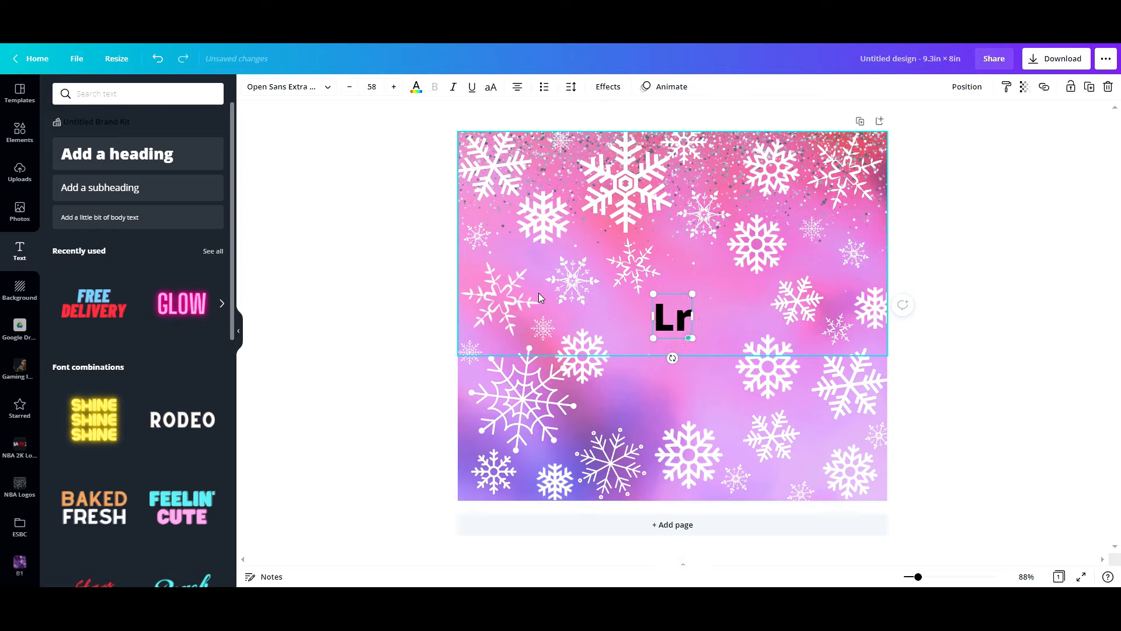
key("BackSpace")
type("e")
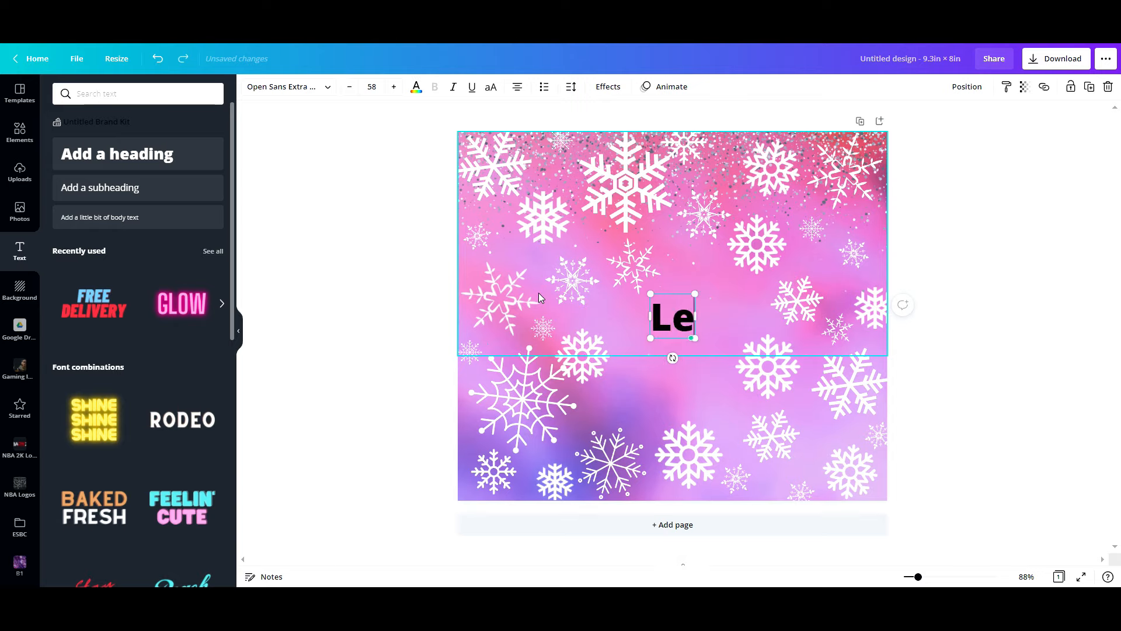
type("t it Snow")
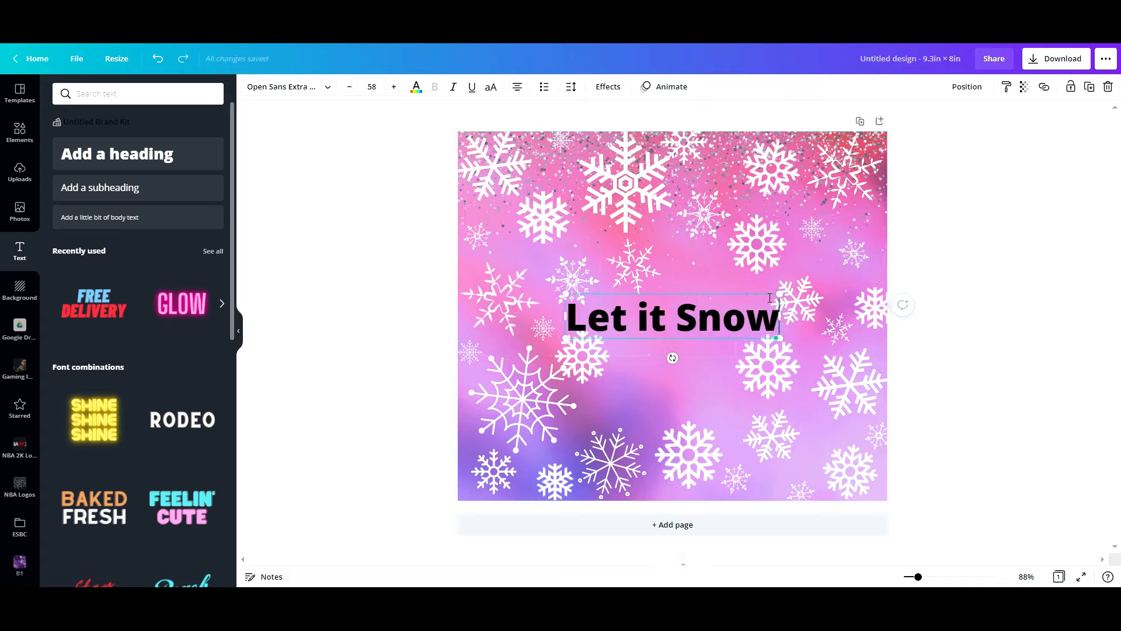
- Set the font of the "Let it Snow" heading to Christmas Sparkle
left_click(772, 354)
left_click(720, 324)
left_click(329, 95)
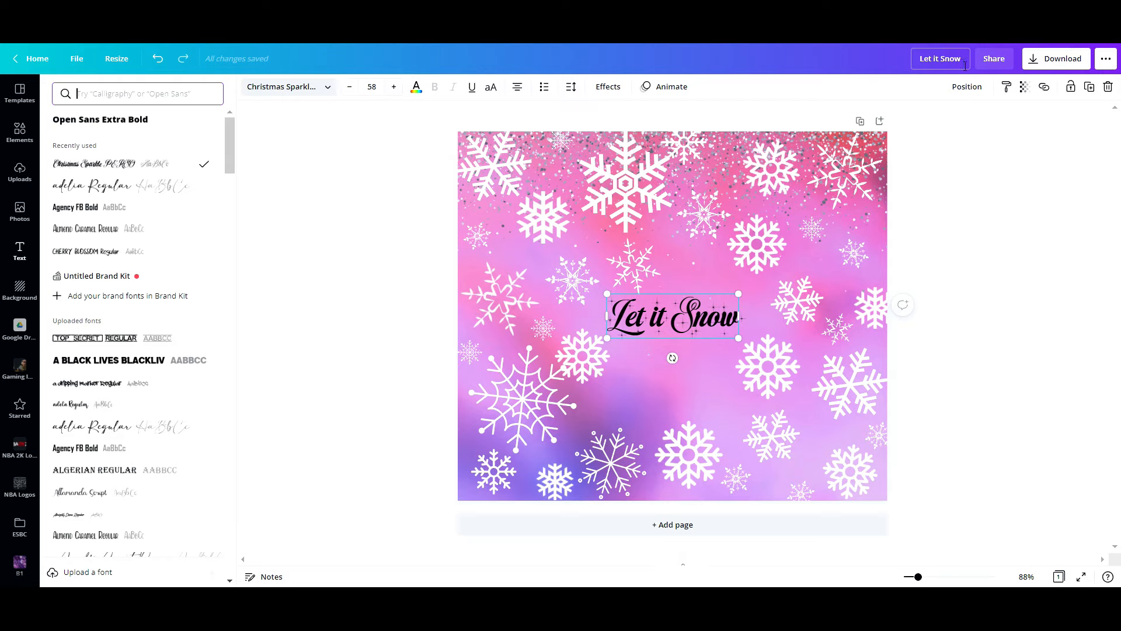
- Change the text colour of the "Let it Snow" heading to white
left_click(705, 324)
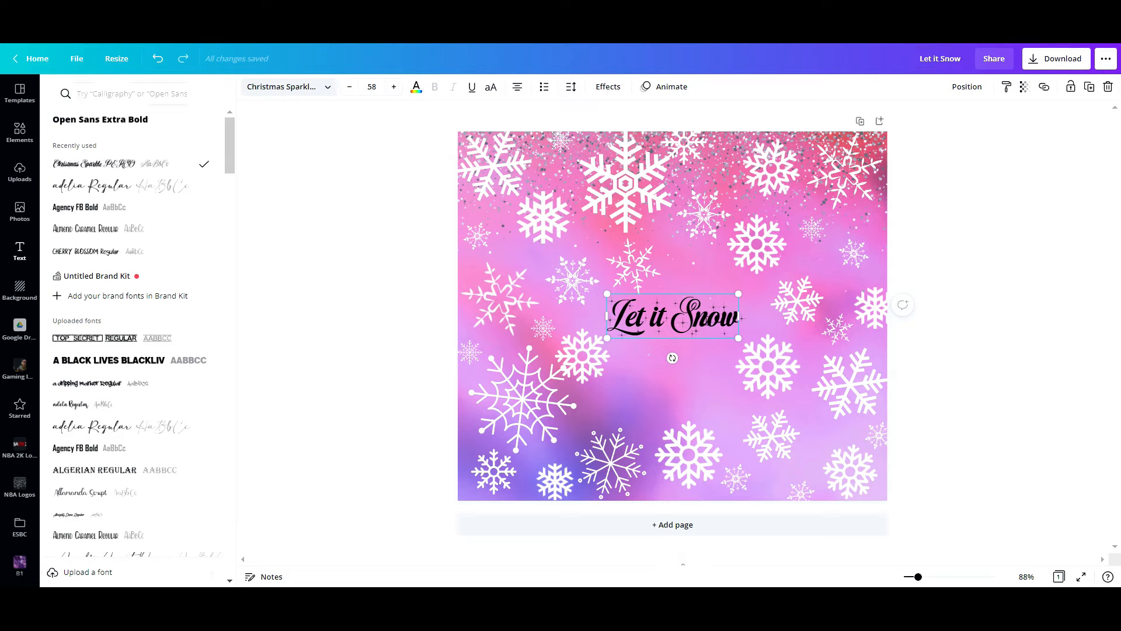
left_click(417, 88)
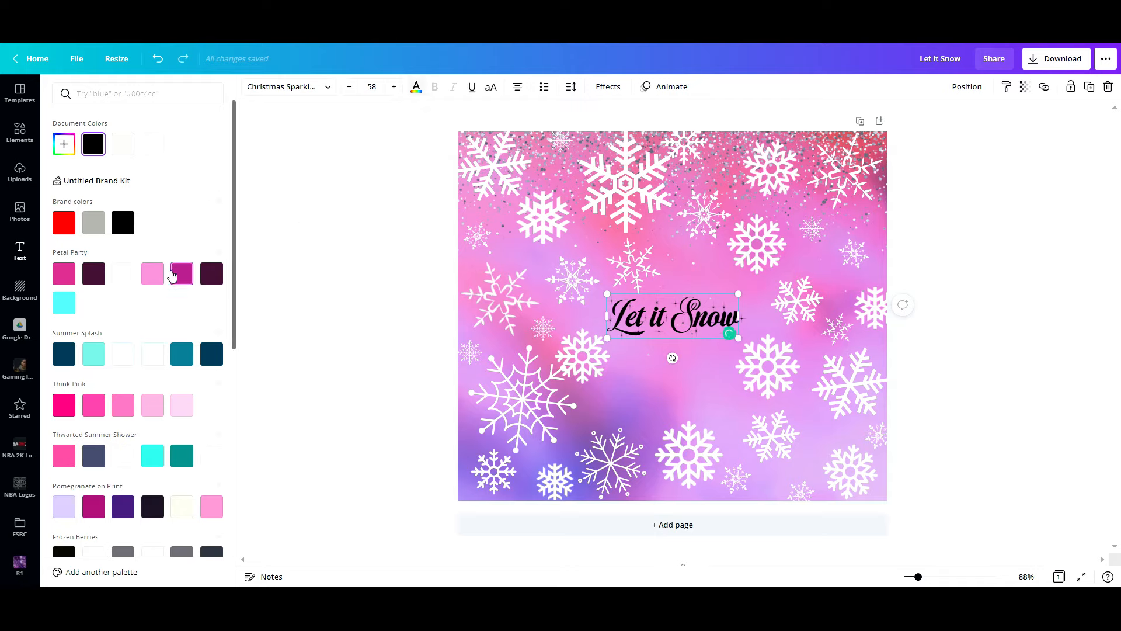
left_click(153, 143)
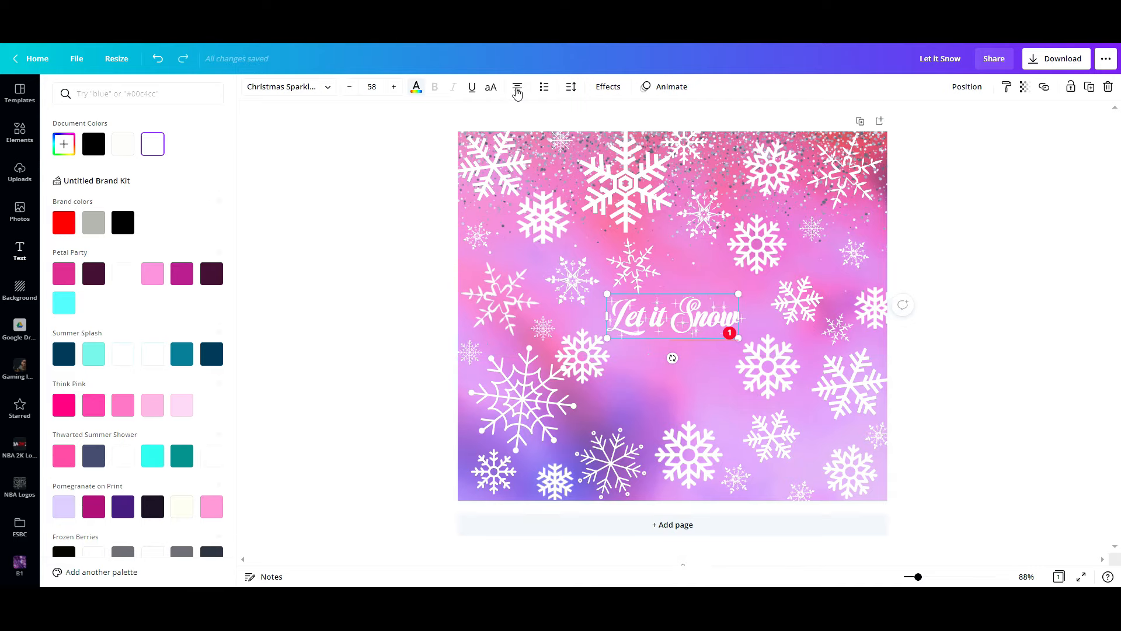
- Give the heading a Shadow effect in the bright blue from the Pop the Bubbles palette, with transparency 80
left_click(612, 89)
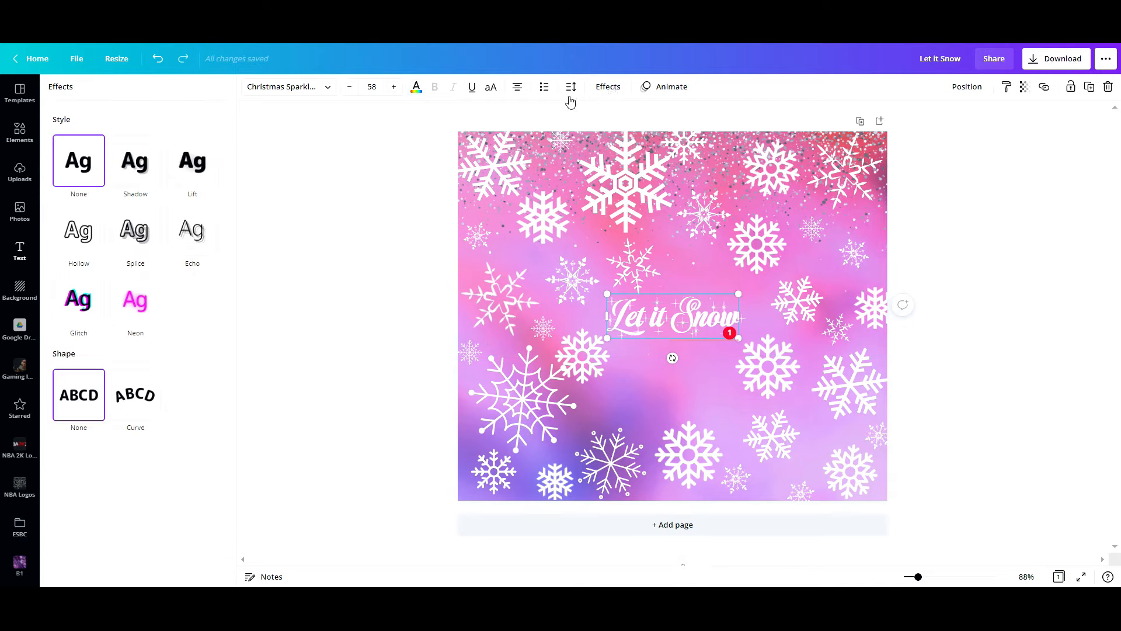
left_click(140, 169)
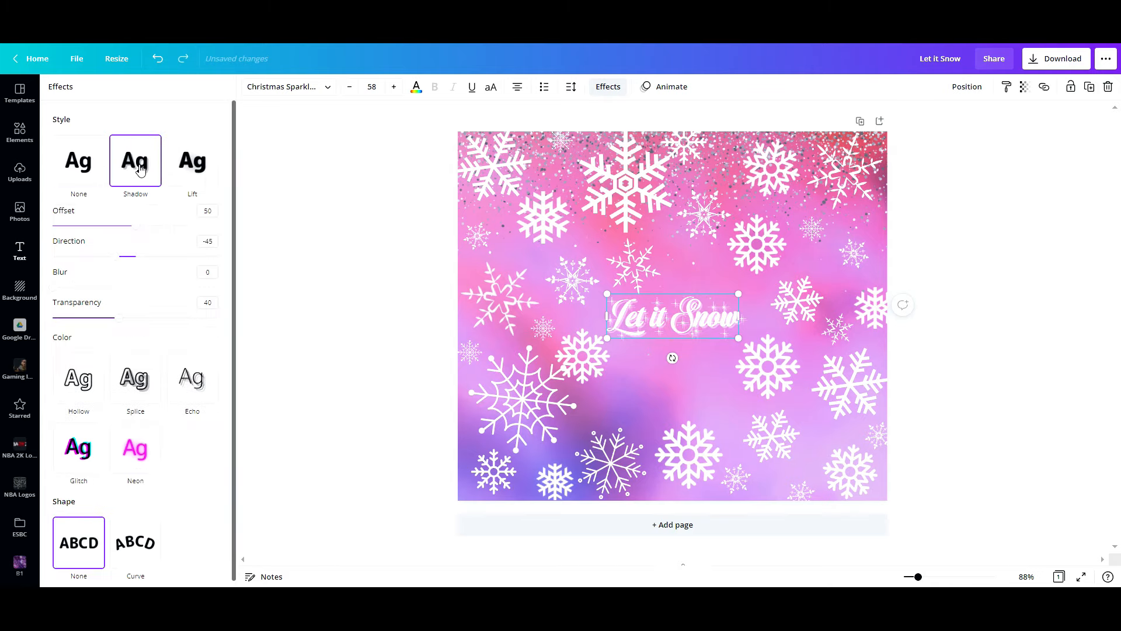
left_click(209, 336)
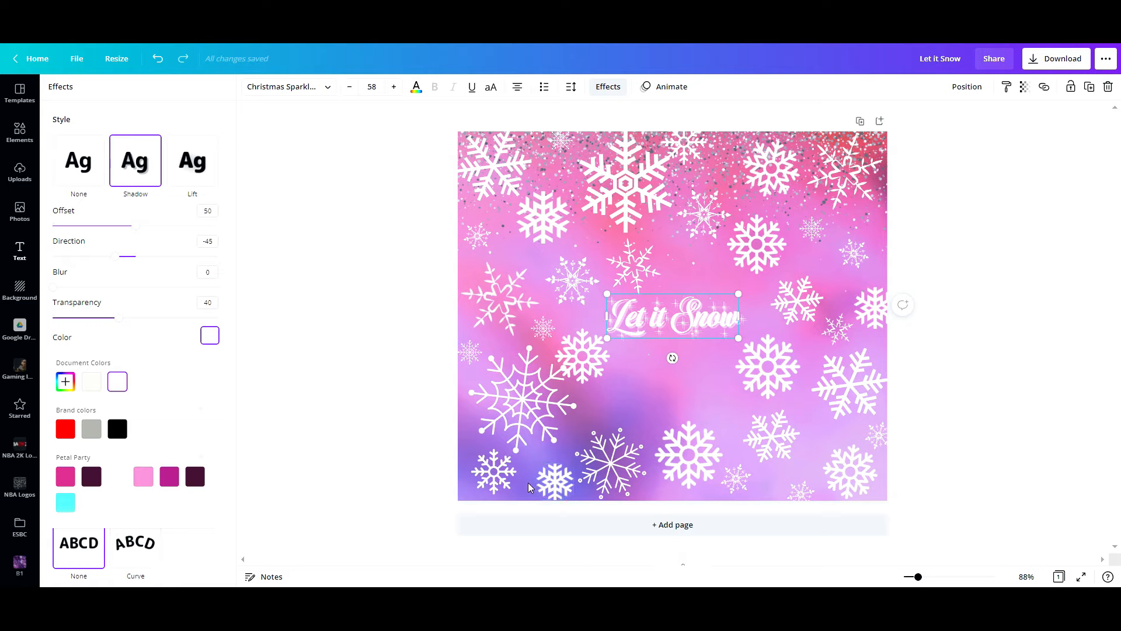
scroll(118, 408, "down", 8)
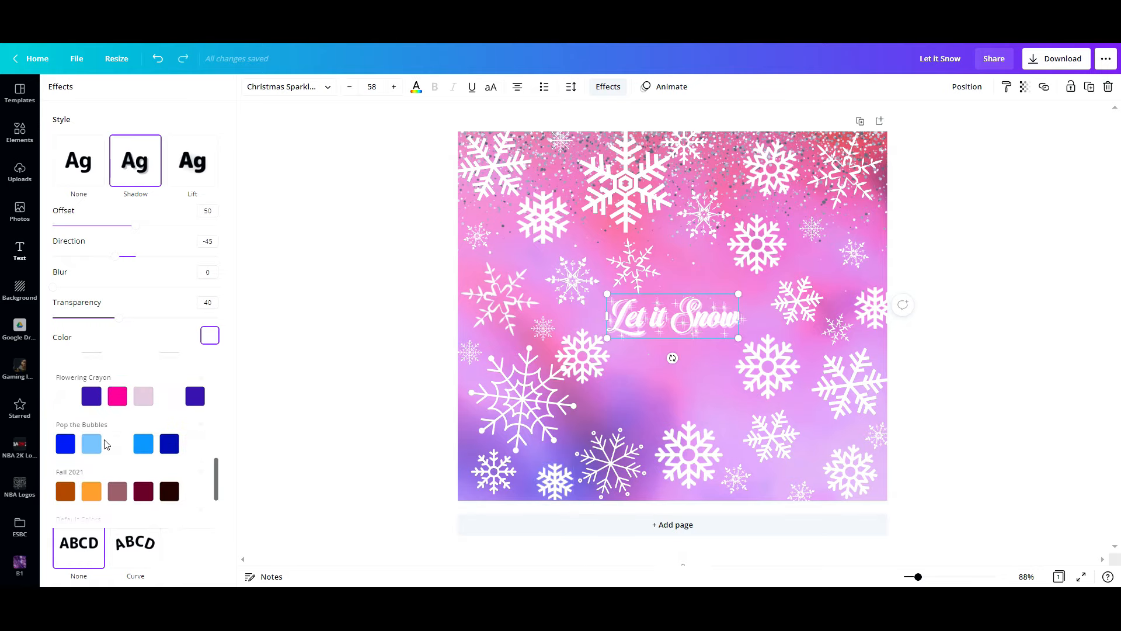
left_click(143, 446)
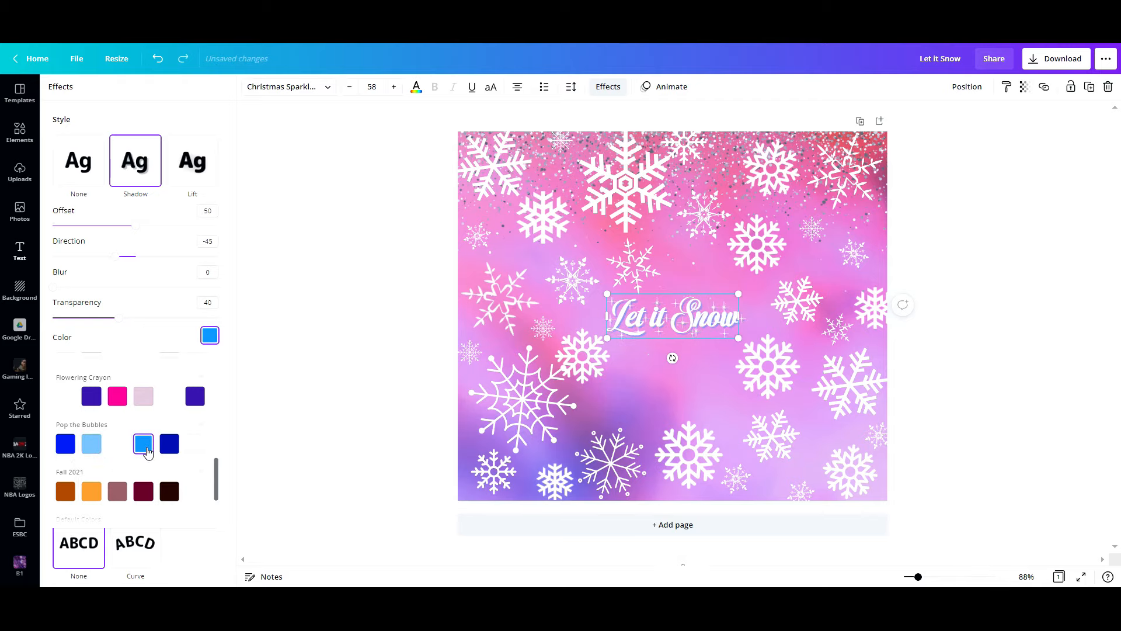
left_click_drag(122, 325, 186, 334)
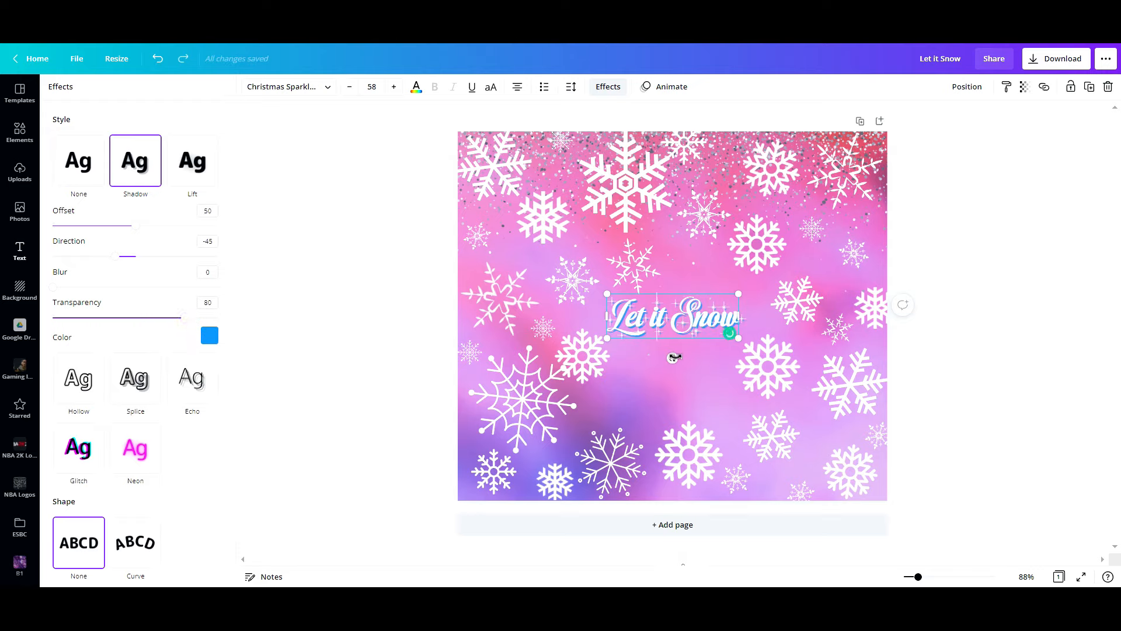
- Rotate the heading so it reads vertically upward and enlarge it to font size 136, dismissing the Grammarly suggestion
left_click_drag(675, 358, 714, 314)
left_click(678, 305)
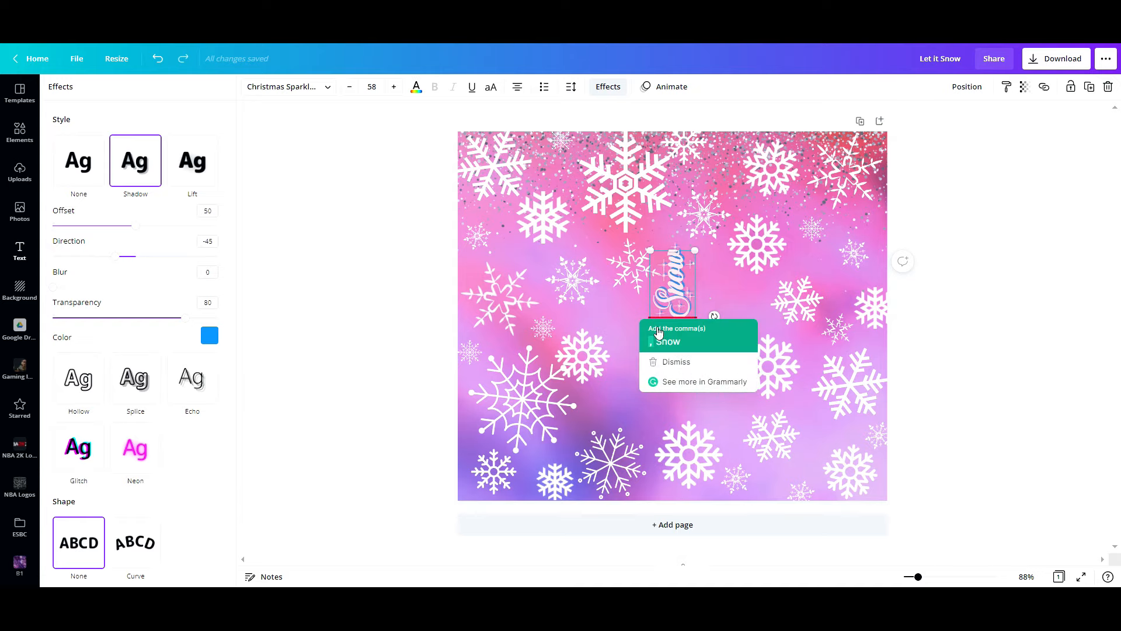
left_click(670, 362)
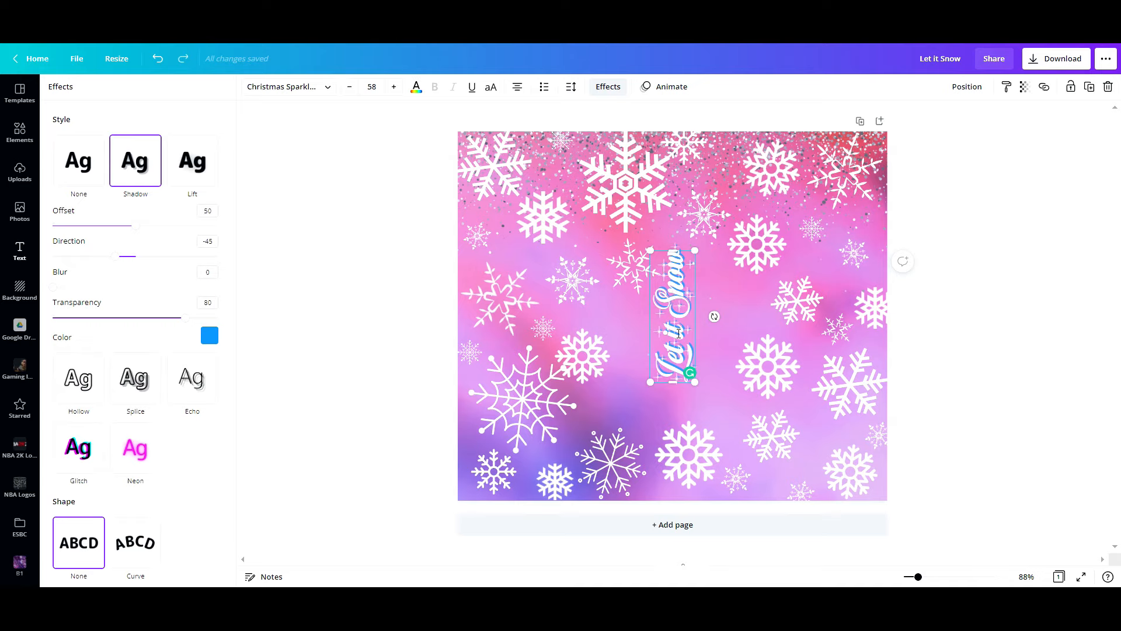
left_click_drag(695, 250, 729, 148)
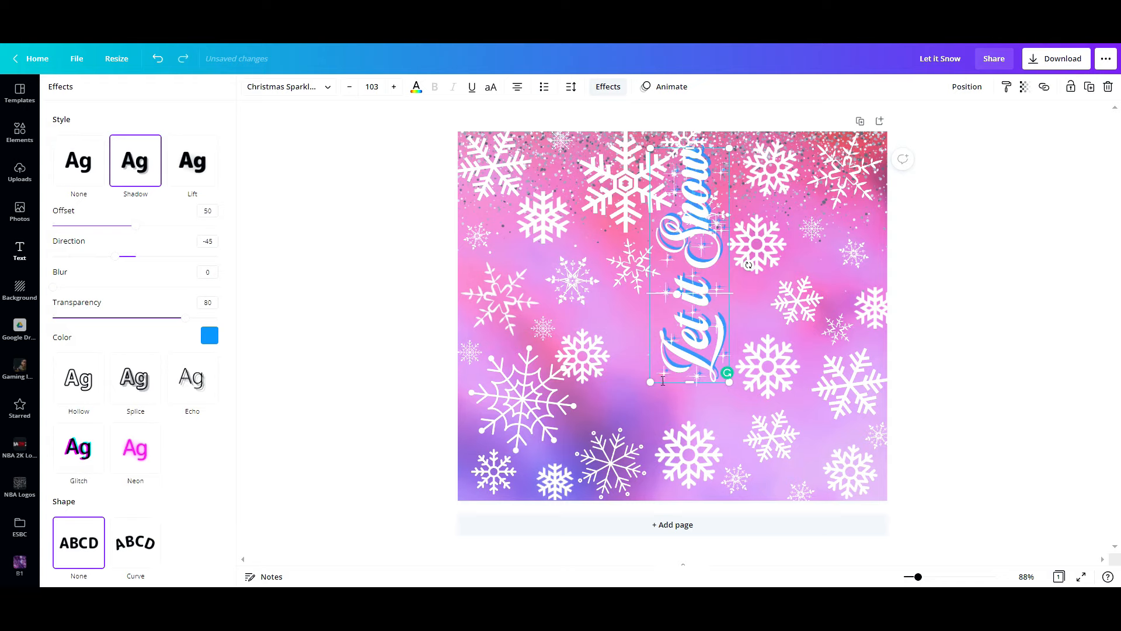
left_click_drag(690, 382, 625, 479)
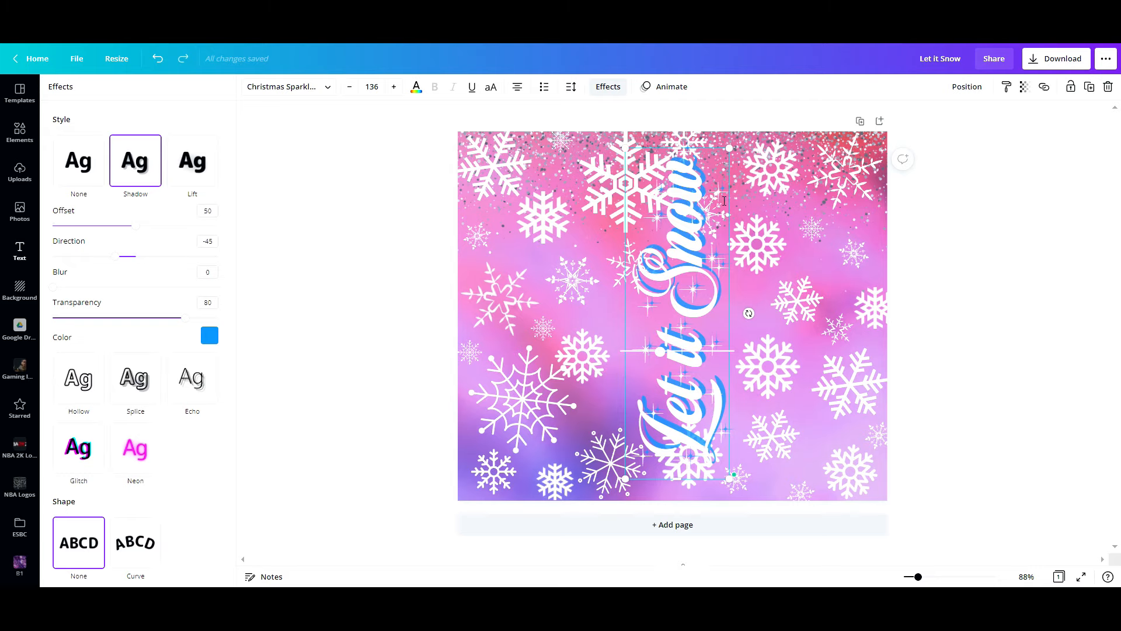
- Shrink the bottom-centre snowflake overlapping the heading and position the vertical heading on the design's horizontal centre
mouse_move(730, 200)
left_mouse_down()
mouse_move(705, 214)
mouse_move(713, 207)
left_mouse_up()
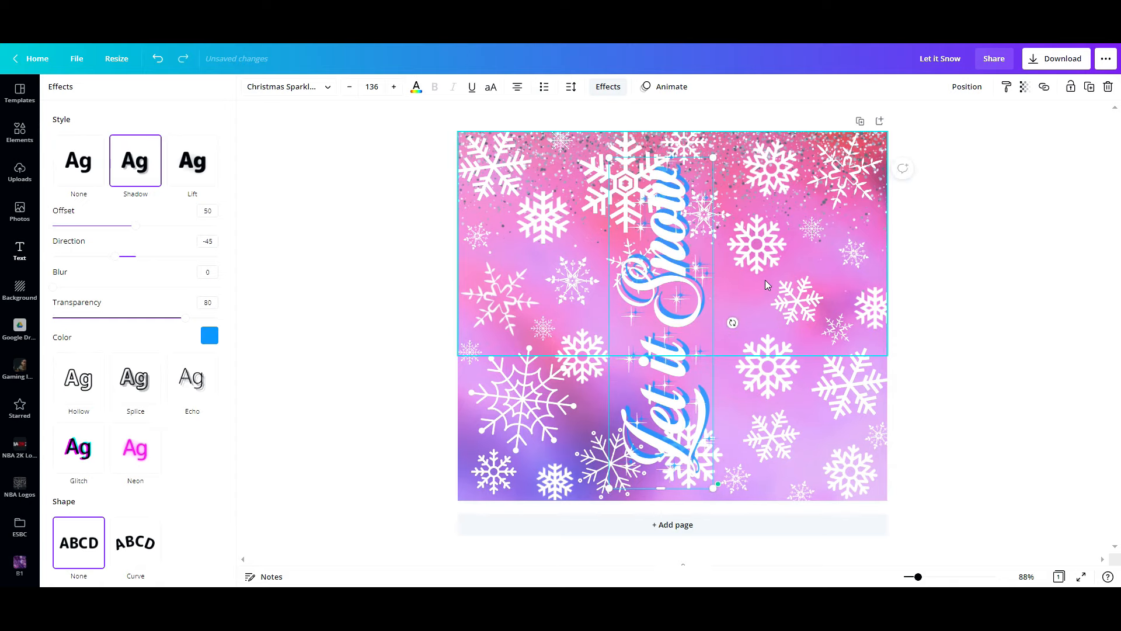
left_click(1087, 406)
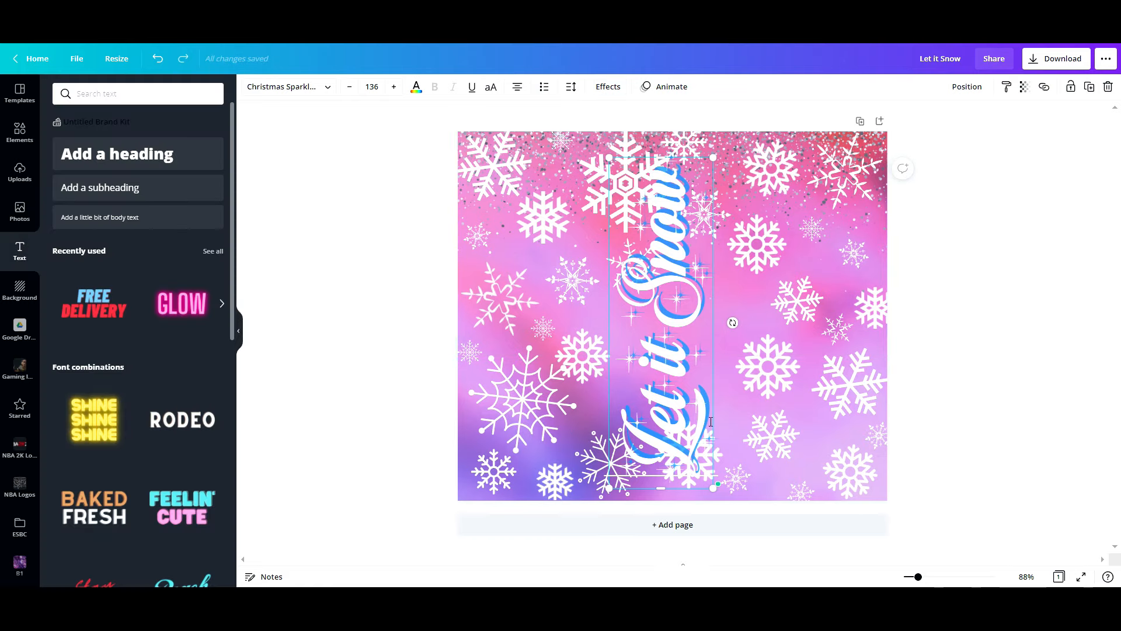
left_click_drag(629, 364, 612, 355)
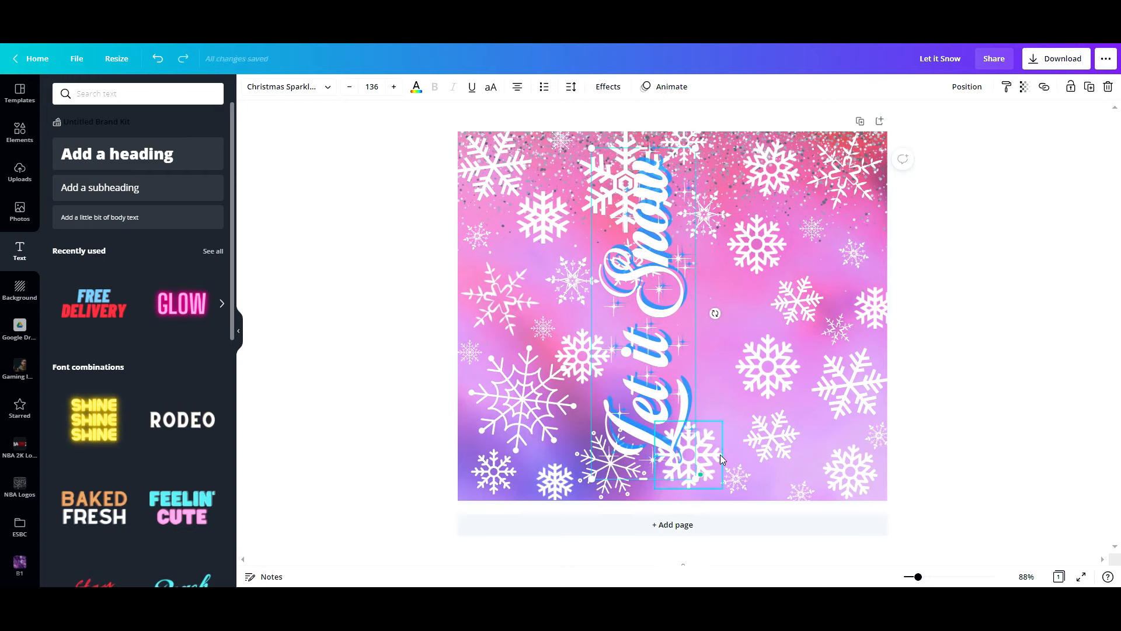
mouse_move(721, 457)
left_mouse_down()
mouse_move(751, 440)
mouse_move(726, 452)
left_mouse_up()
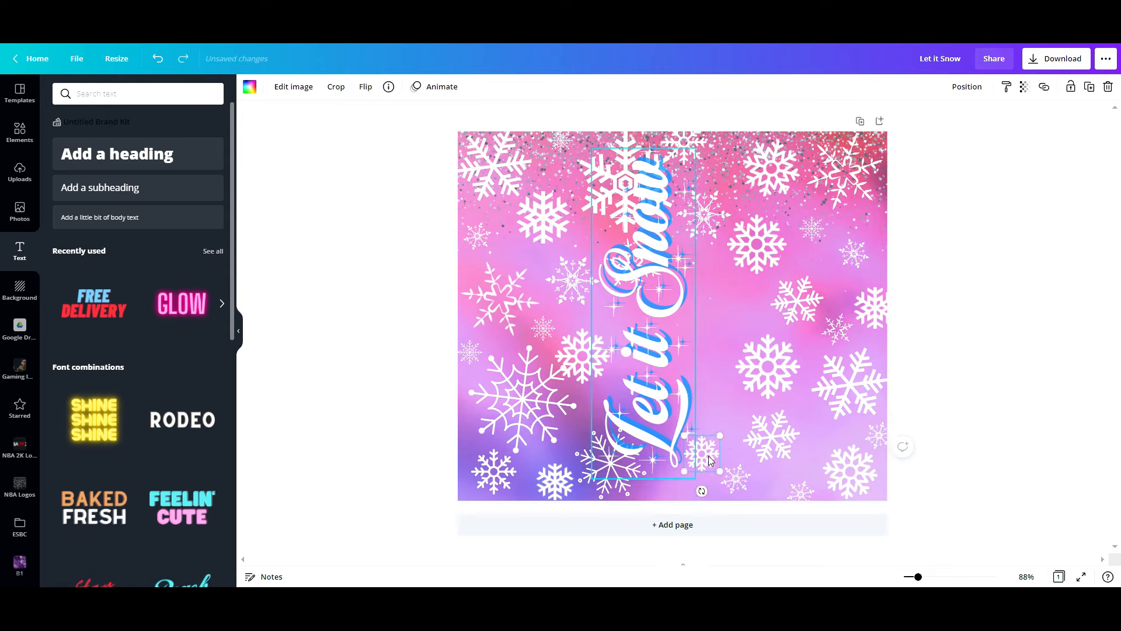
left_click(710, 456)
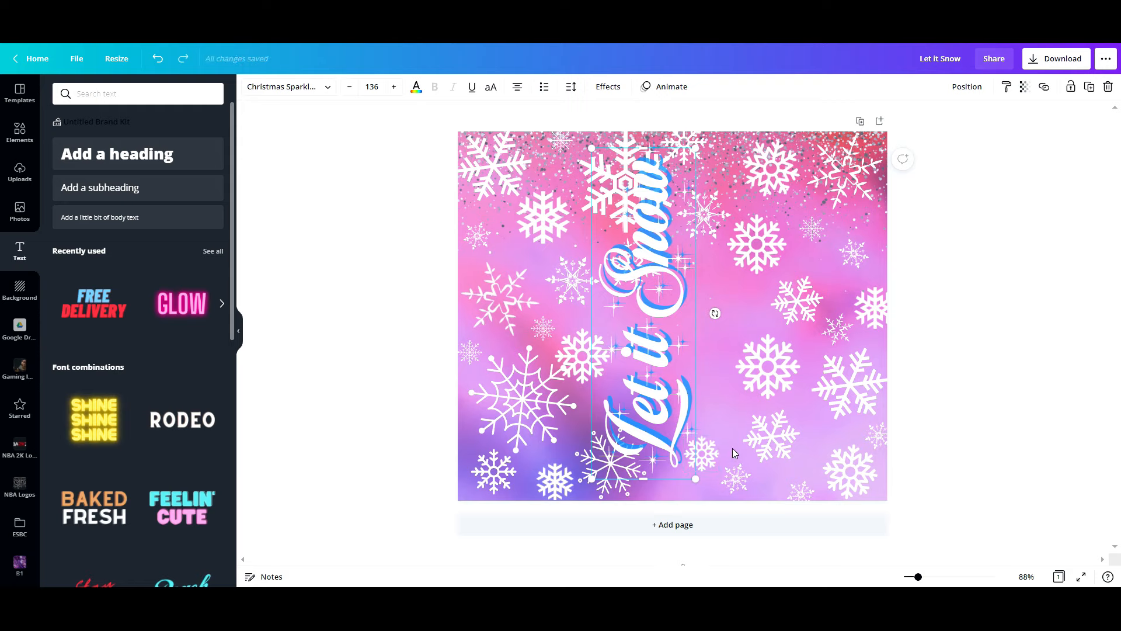
left_click_drag(655, 393, 683, 409)
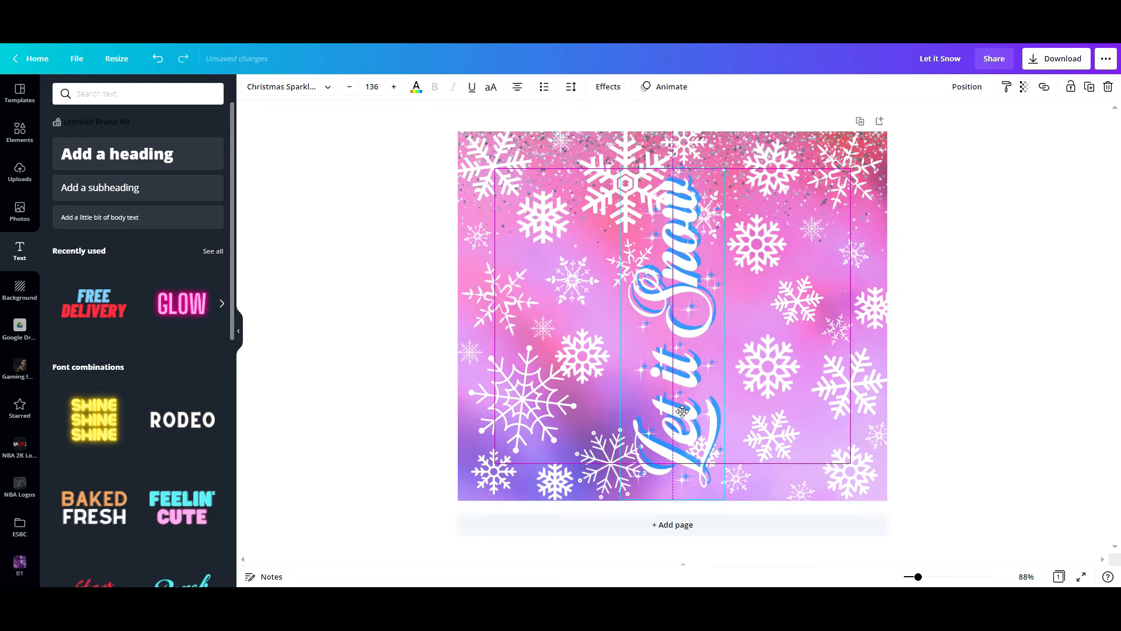
- Nudge the snowflakes on both sides of the heading and fill the gap to its right with a smaller duplicate snowflake
left_click_drag(593, 175, 584, 175)
left_click(578, 344)
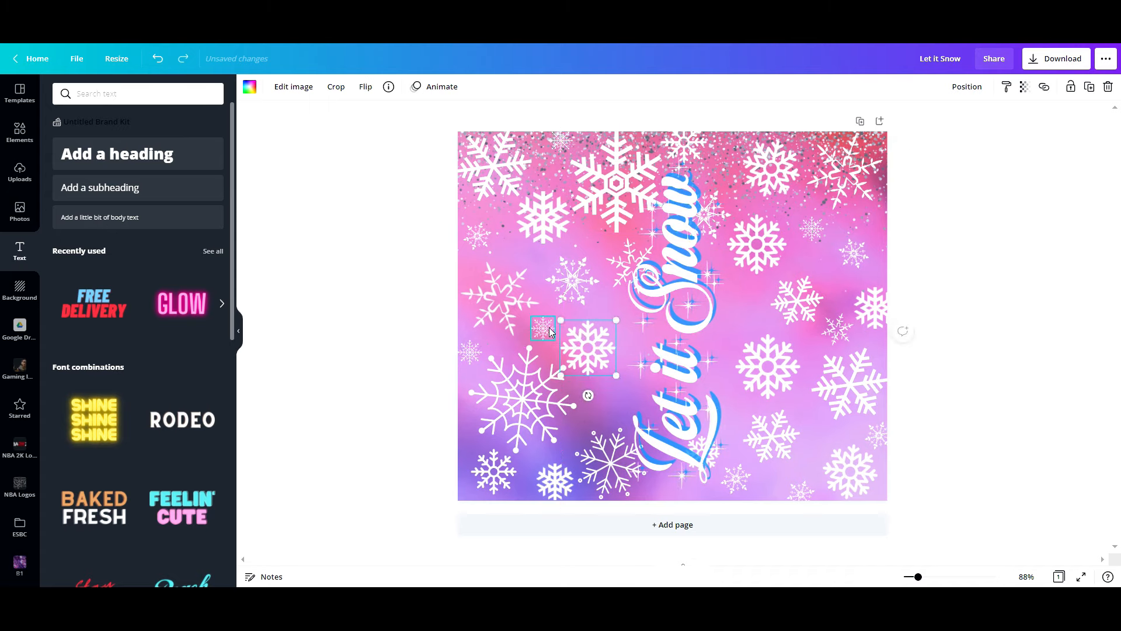
left_click(799, 296)
left_click(1090, 87)
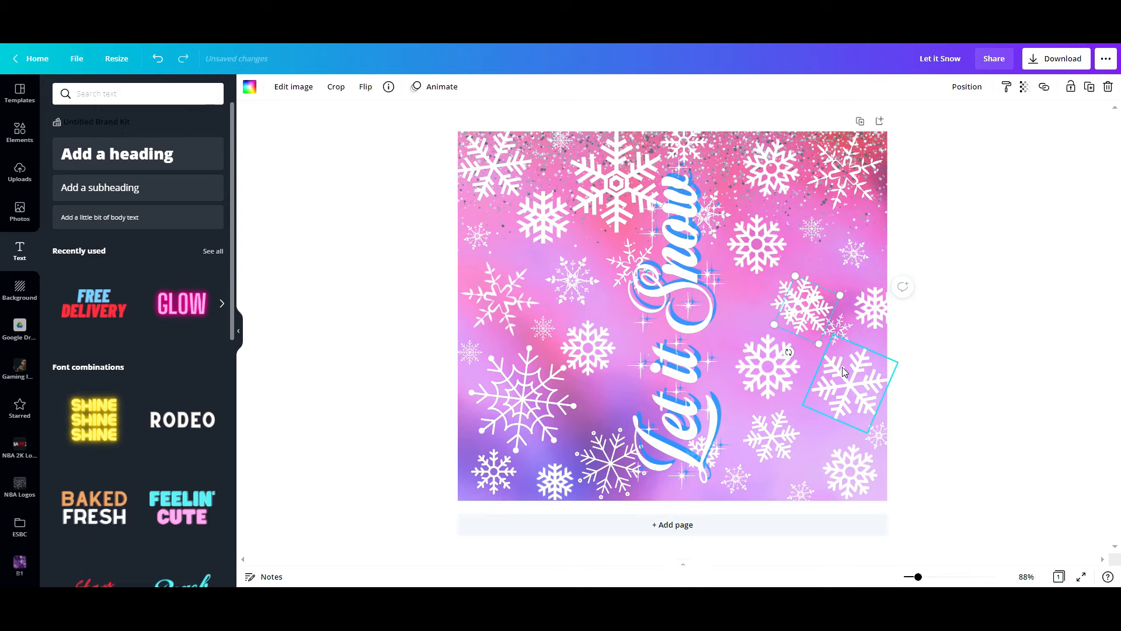
left_click_drag(814, 327, 765, 333)
left_click_drag(808, 293, 812, 278)
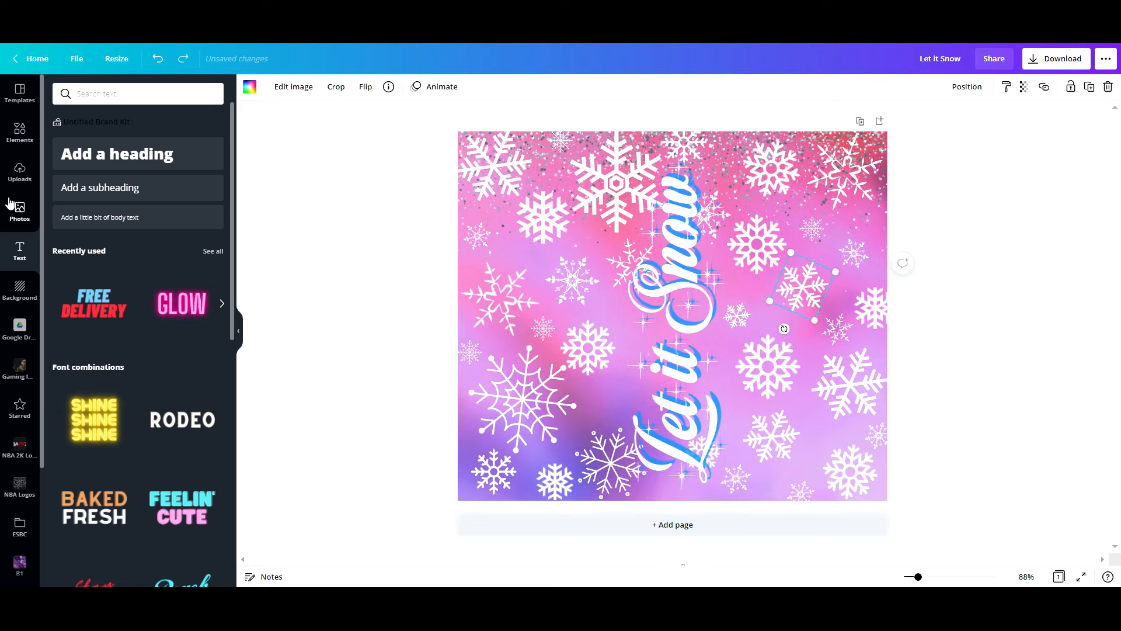
- Search the elements for "sparkle" and add the white eight-pointed starburst graphic to the design
left_click(19, 135)
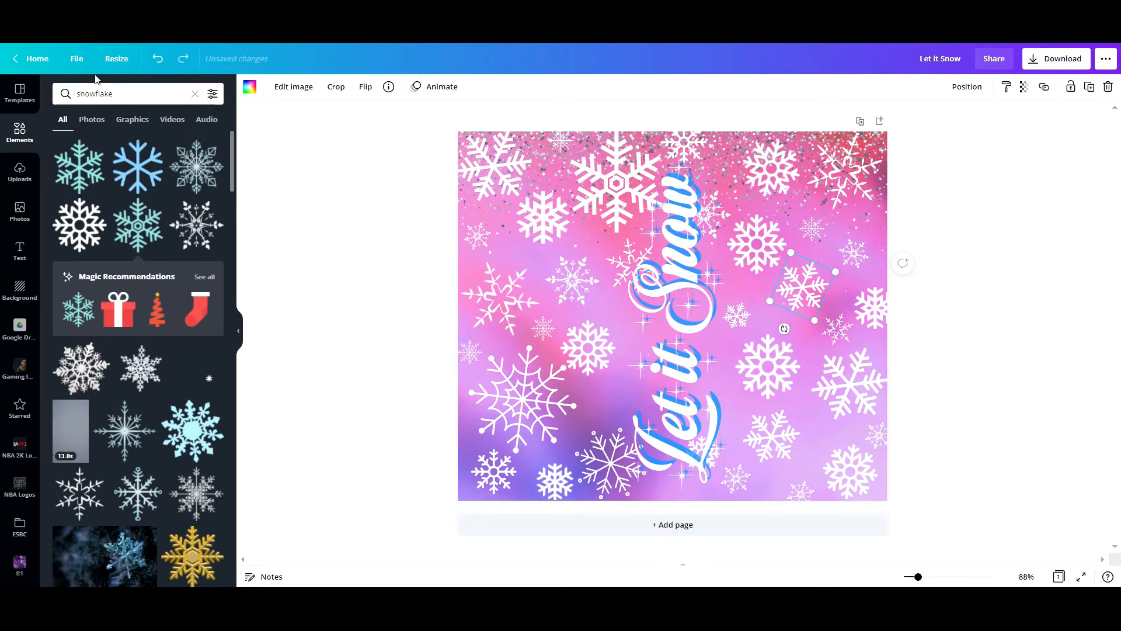
left_click(54, 98)
type("s")
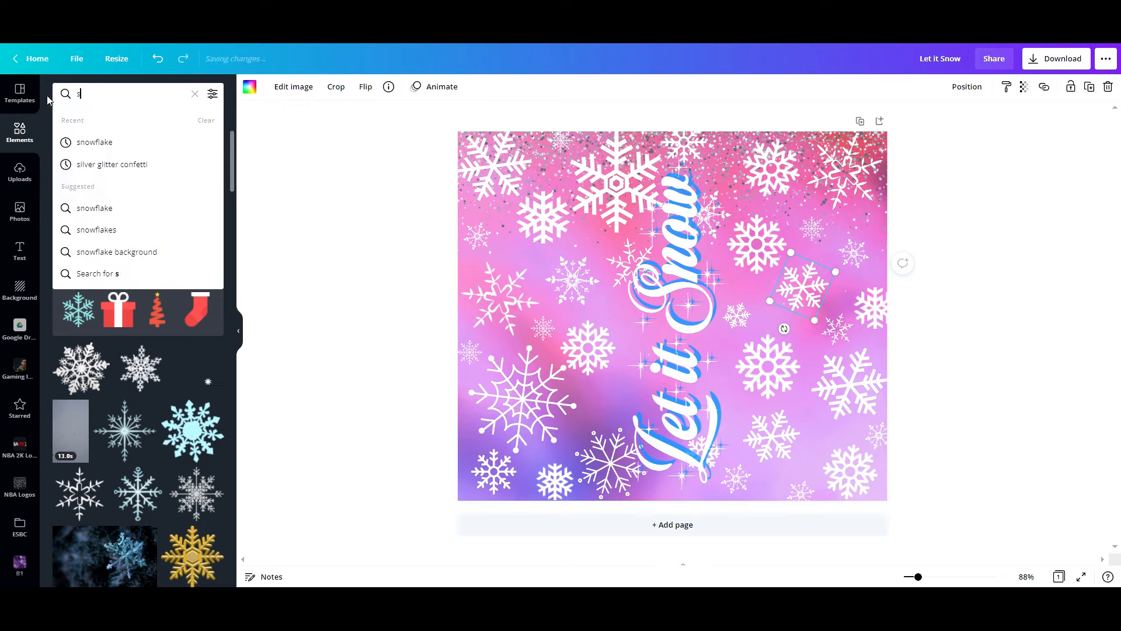
type("parkle")
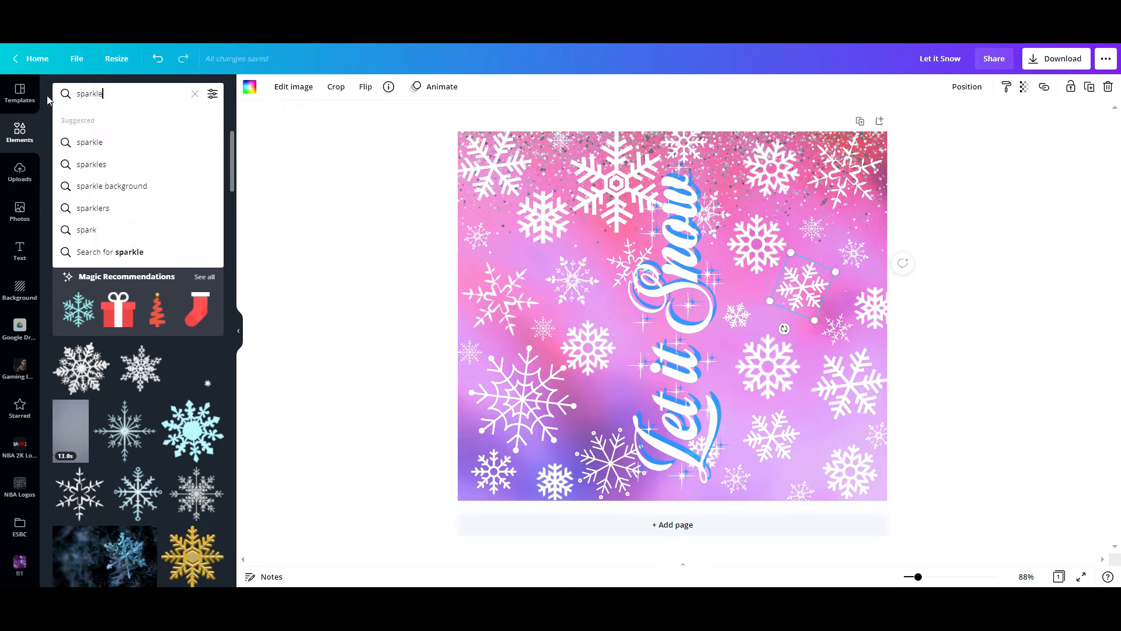
key("Return")
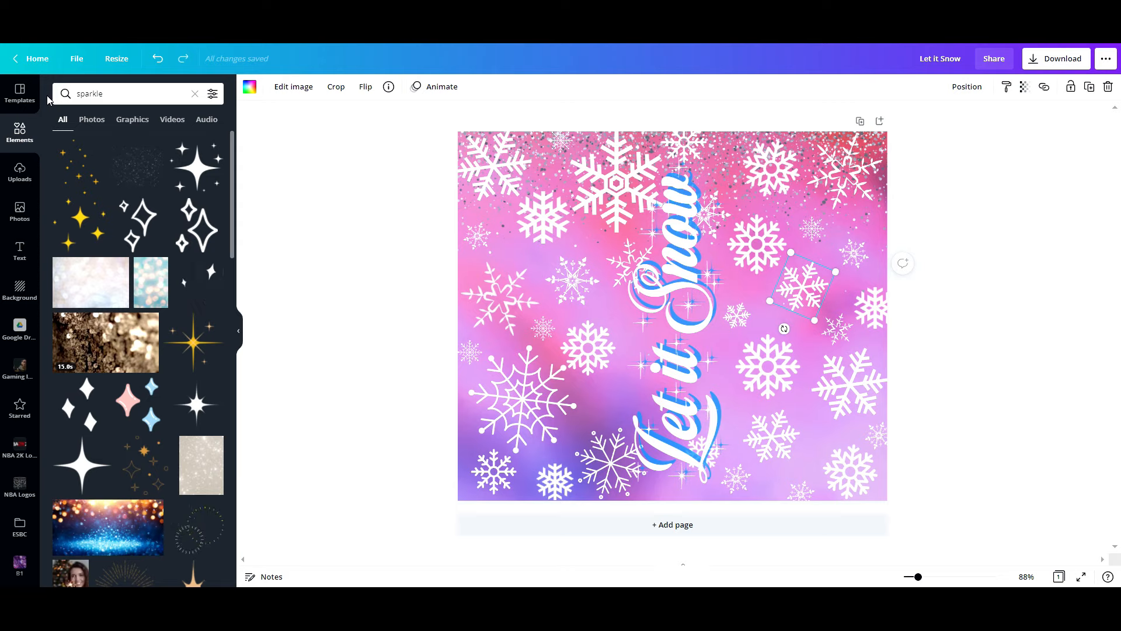
scroll(133, 292, "down", 4)
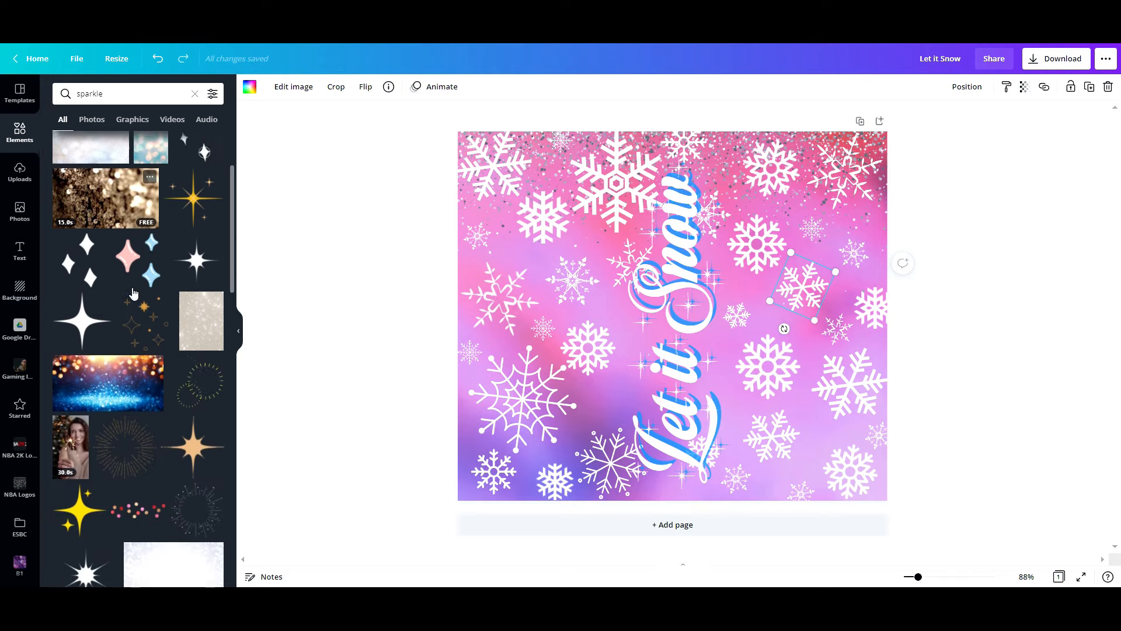
scroll(133, 292, "down", 4)
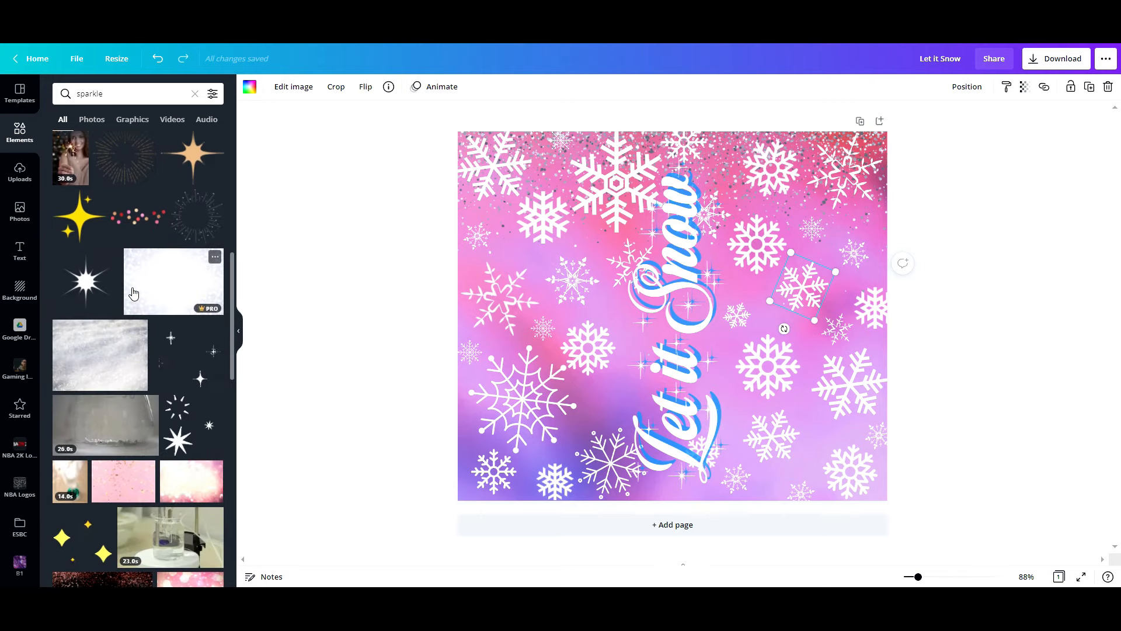
scroll(133, 292, "up", 8)
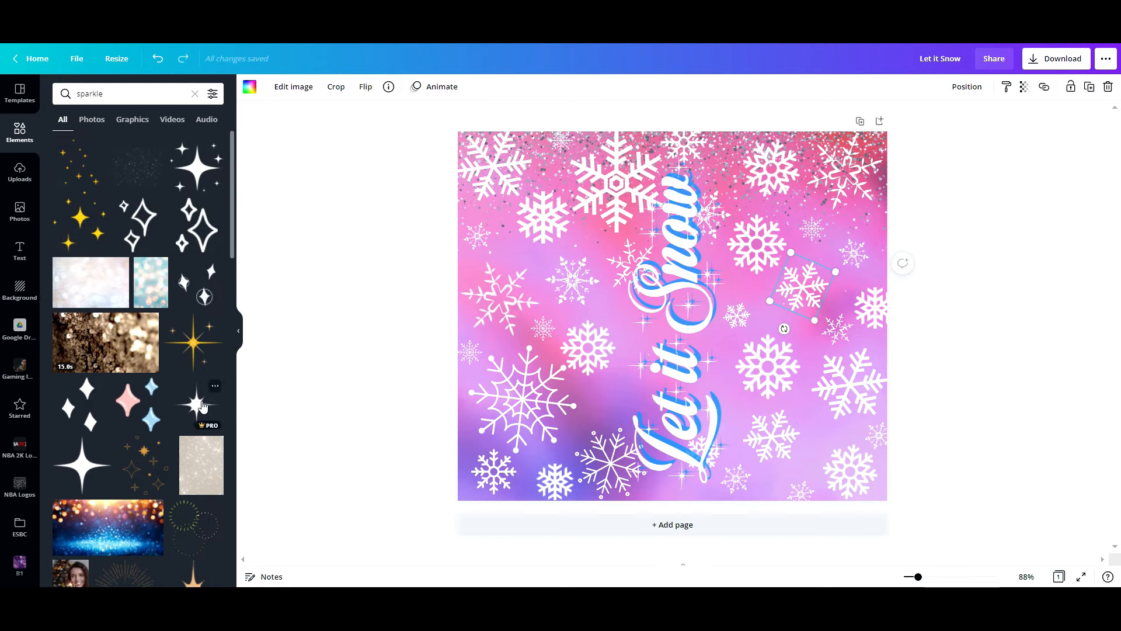
left_click(196, 403)
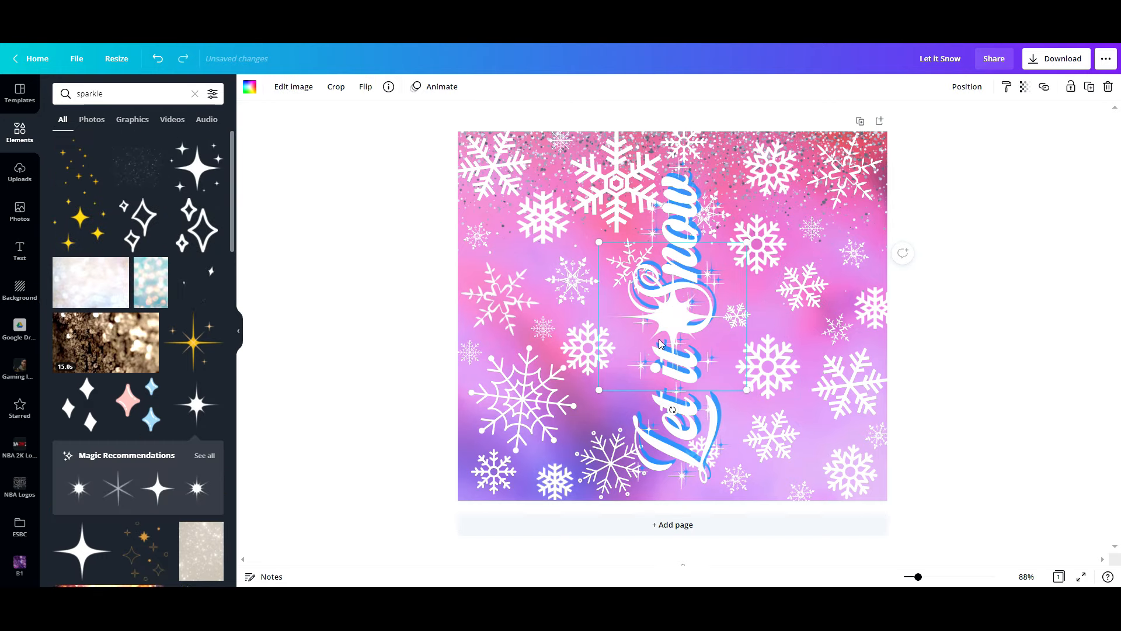
- Shrink the white sparkle and scatter duplicates of it in the gaps between the snowflakes across the design
mouse_move(609, 388)
left_mouse_down()
mouse_move(712, 305)
mouse_move(715, 275)
mouse_move(672, 365)
mouse_move(608, 436)
mouse_move(634, 436)
mouse_move(647, 418)
mouse_move(608, 380)
mouse_move(615, 396)
left_mouse_up()
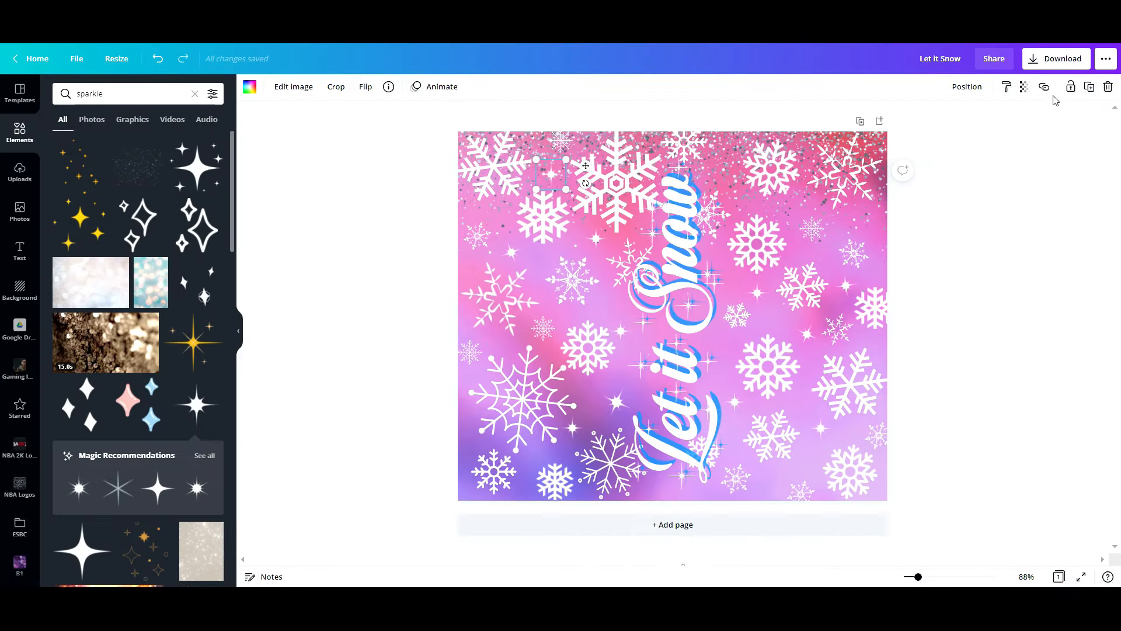
left_click(1089, 88)
left_click_drag(575, 195, 724, 177)
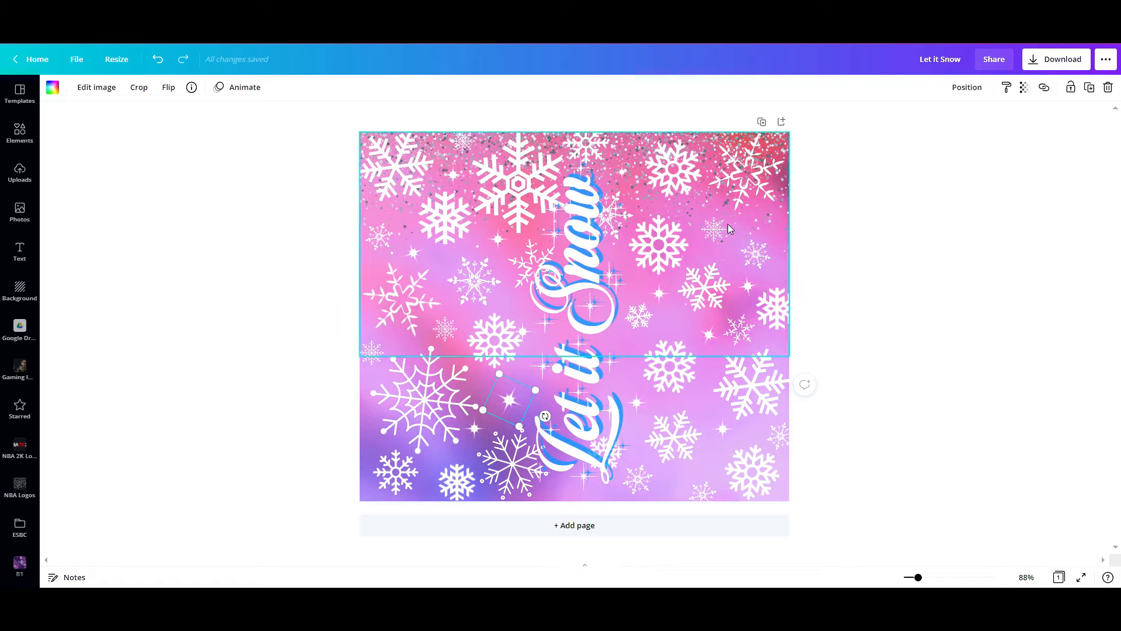
left_click(756, 253)
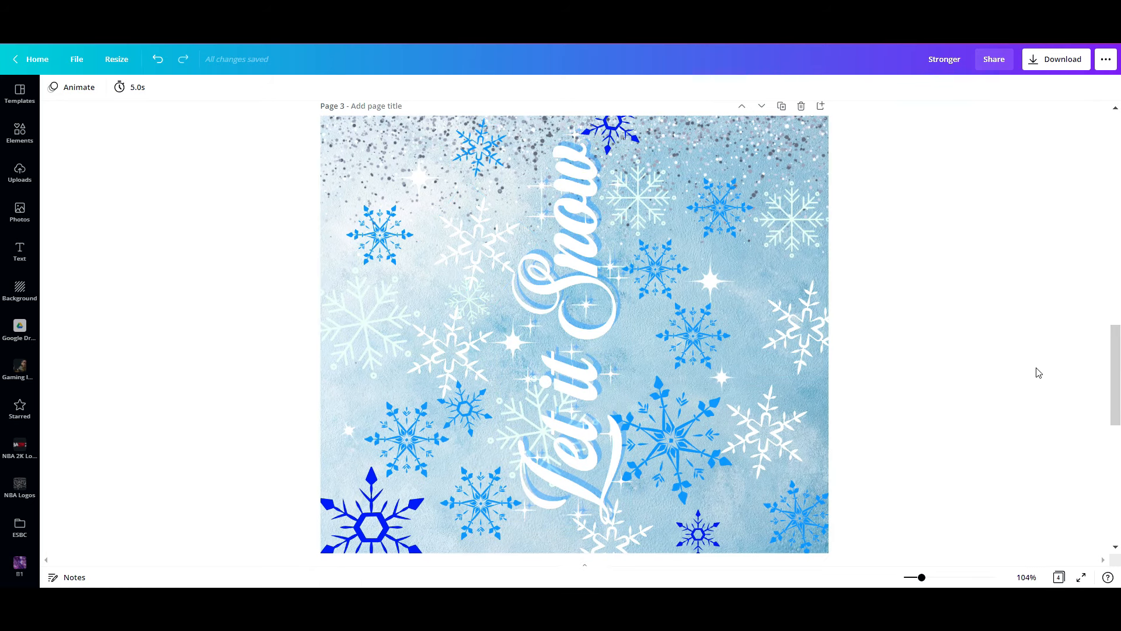
- Examine the blue "Let it Snow" version on page 3 of the Stronger design, including its pale snowflakes
mouse_move(1114, 379)
left_mouse_down()
mouse_move(1112, 486)
mouse_move(1096, 380)
left_mouse_up()
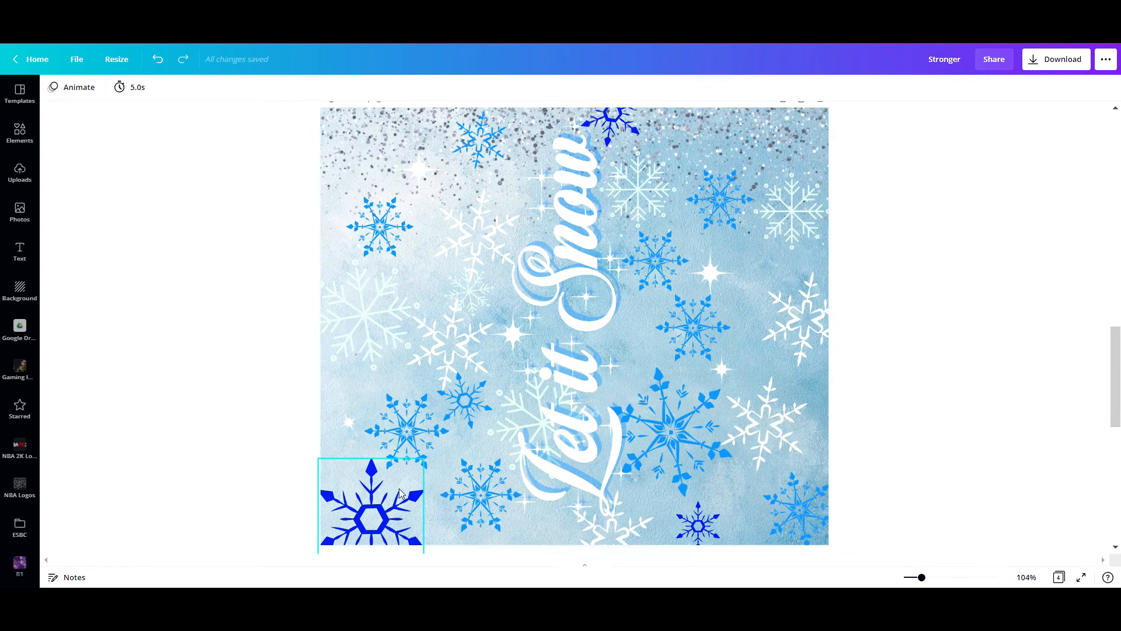
left_click(369, 316)
left_click(801, 229)
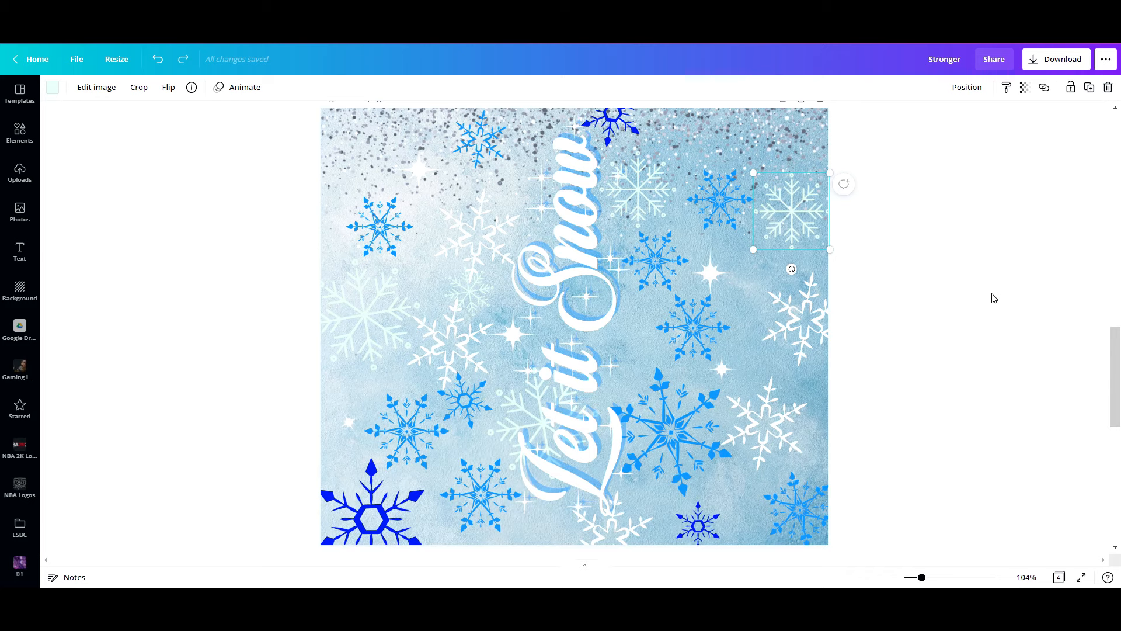
- Compare the blue "Let it Snow" design on page 3 with the pink glitter version on page 4
mouse_move(1118, 415)
left_mouse_down()
mouse_move(1100, 487)
mouse_move(1104, 403)
left_mouse_up()
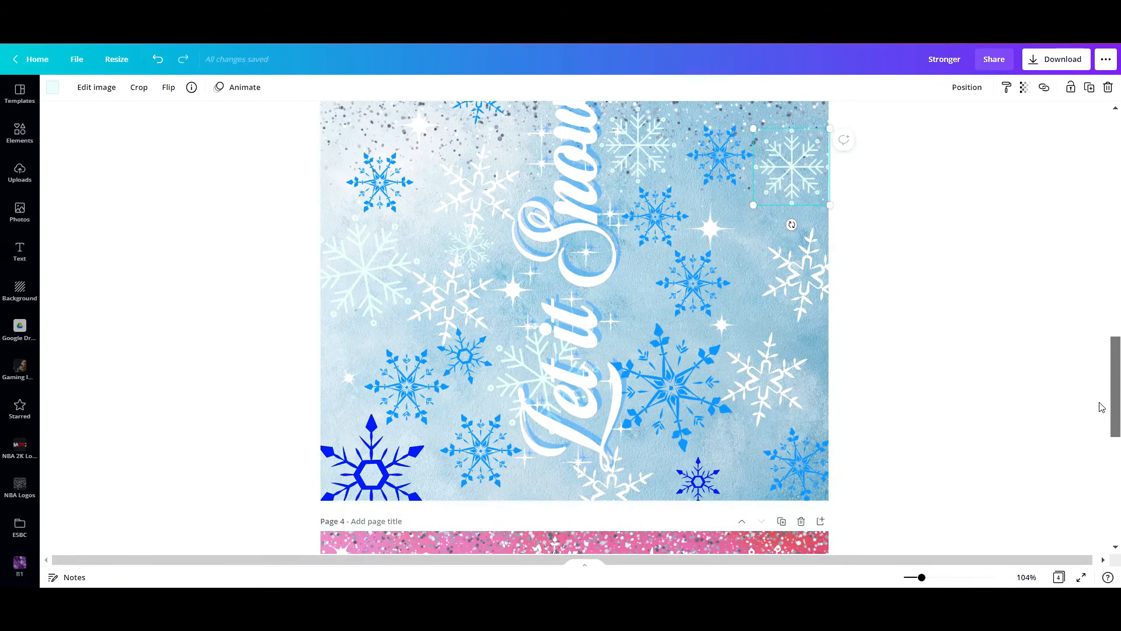
left_click(654, 511)
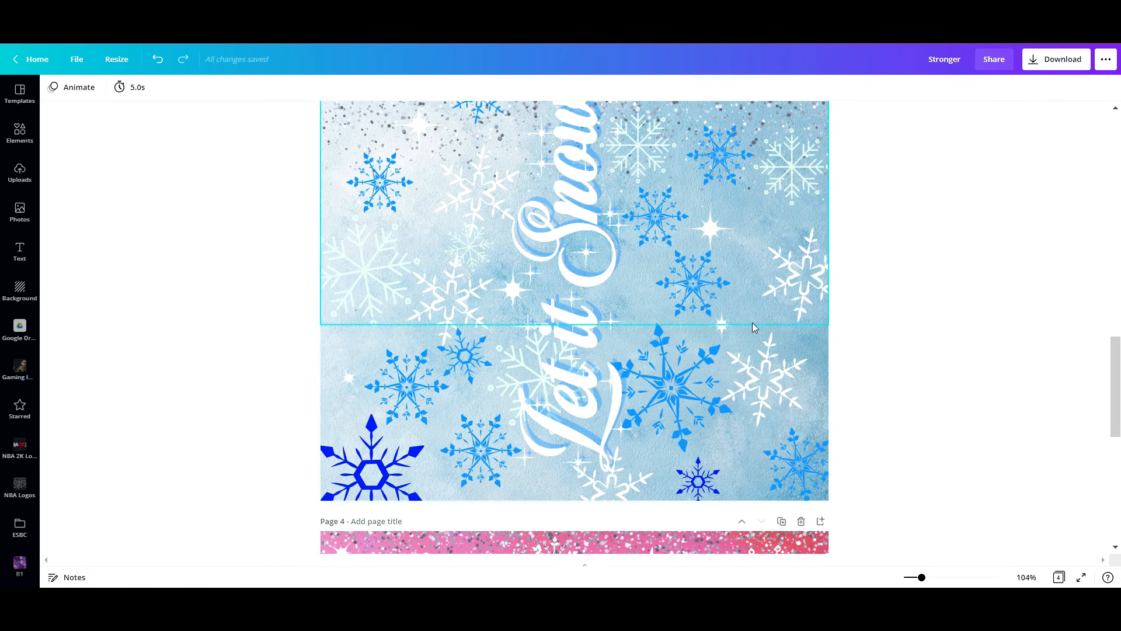
left_click_drag(1116, 370, 1105, 464)
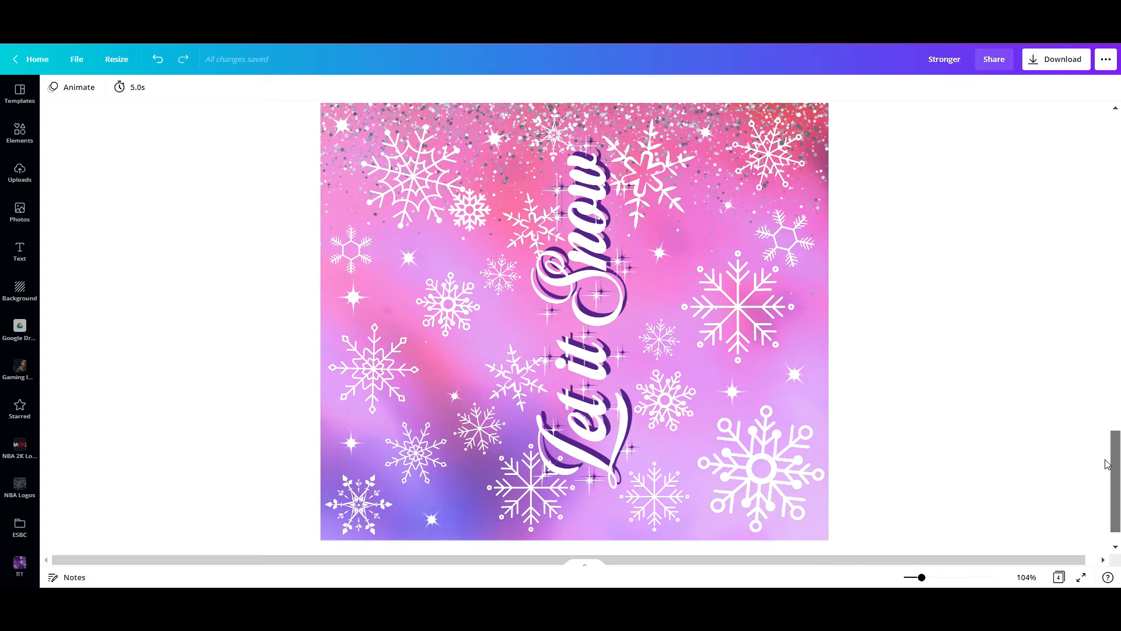
left_click_drag(1114, 464, 1118, 361)
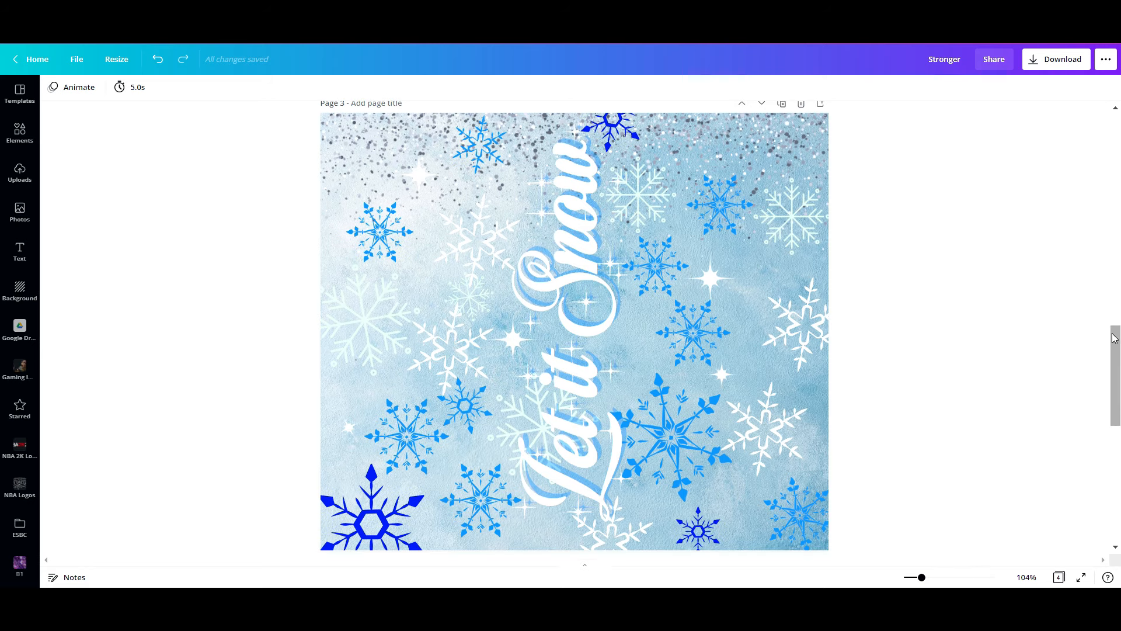
left_click_drag(1118, 344, 1119, 449)
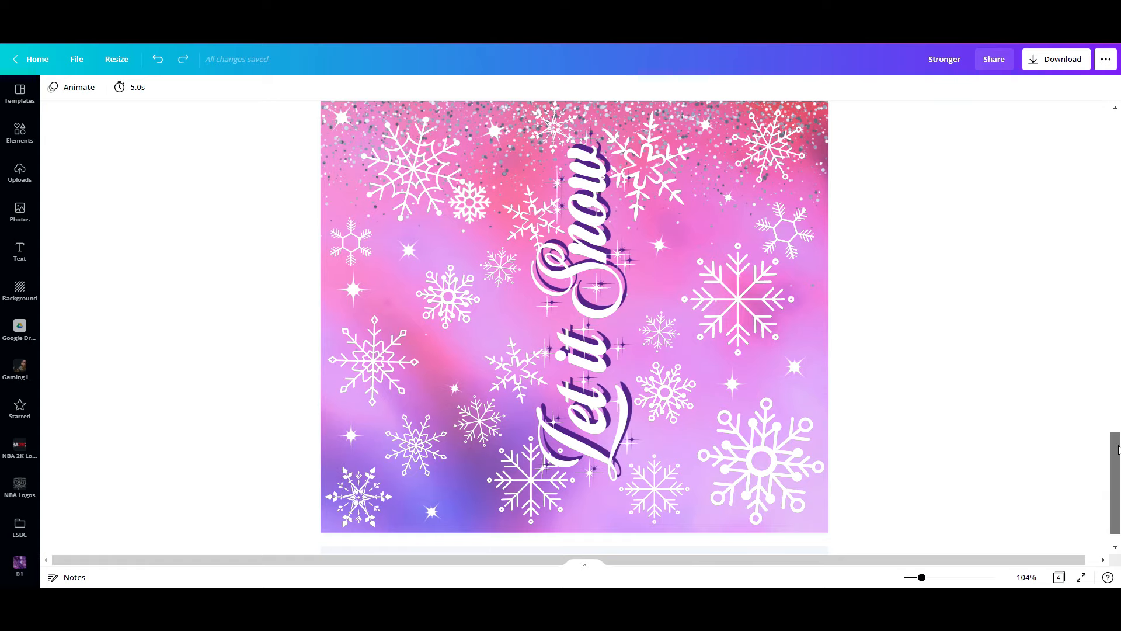
mouse_move(1119, 450)
left_mouse_down()
mouse_move(1112, 350)
mouse_move(1100, 447)
left_mouse_up()
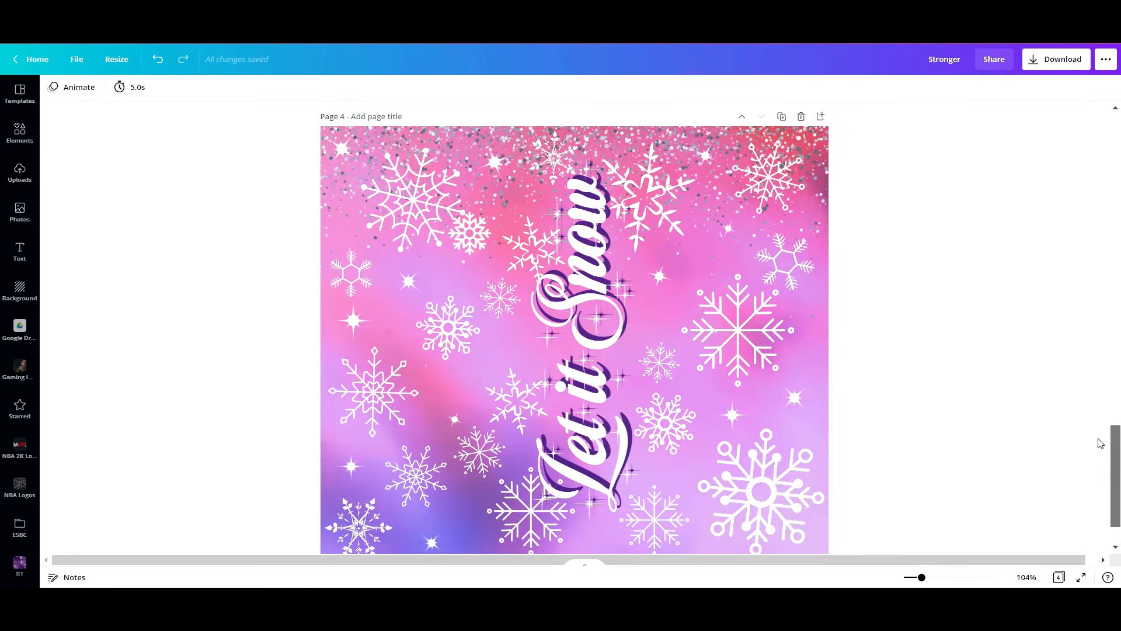
left_click_drag(1101, 443, 1090, 346)
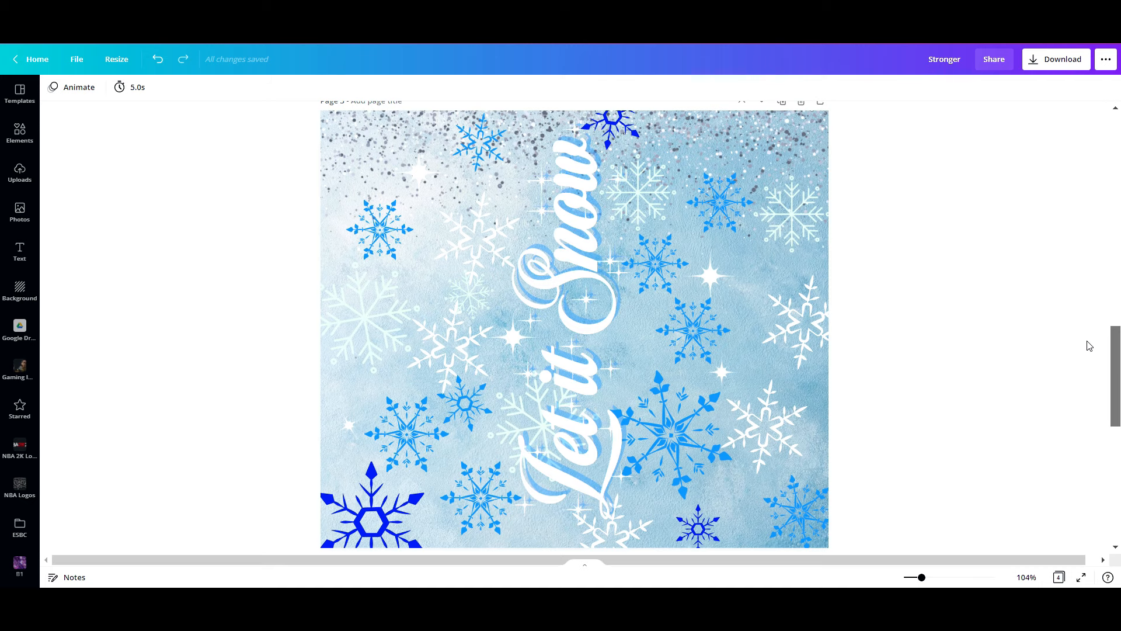
left_click_drag(1090, 346, 1090, 346)
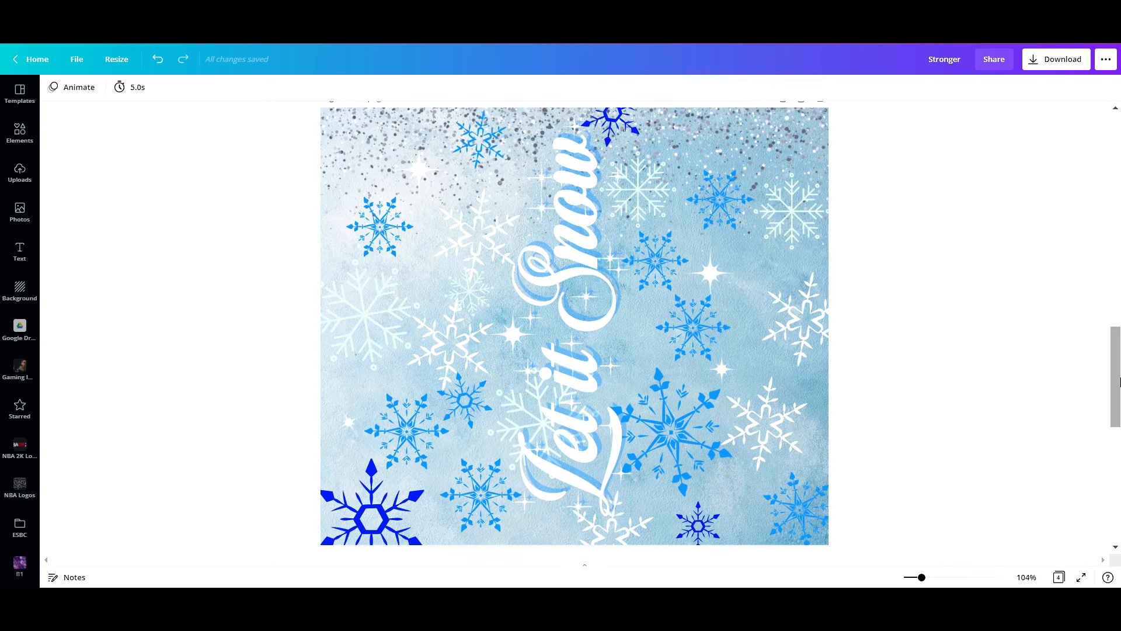
scroll(1100, 439, "down", 6)
scroll(1101, 439, "down", 2)
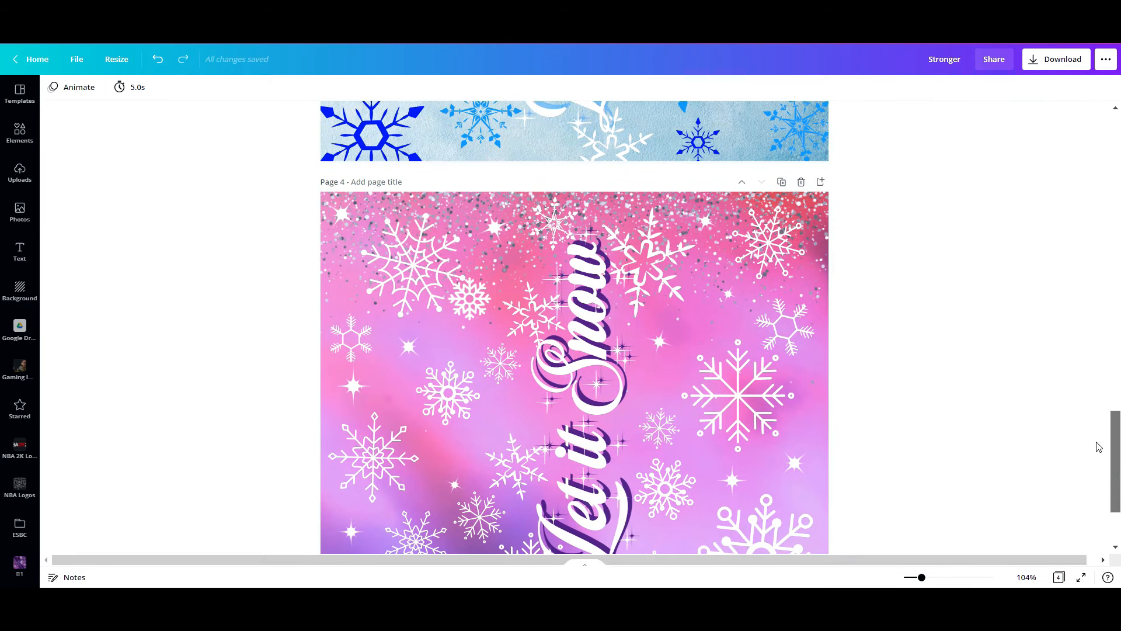
scroll(1099, 454, "down", 2)
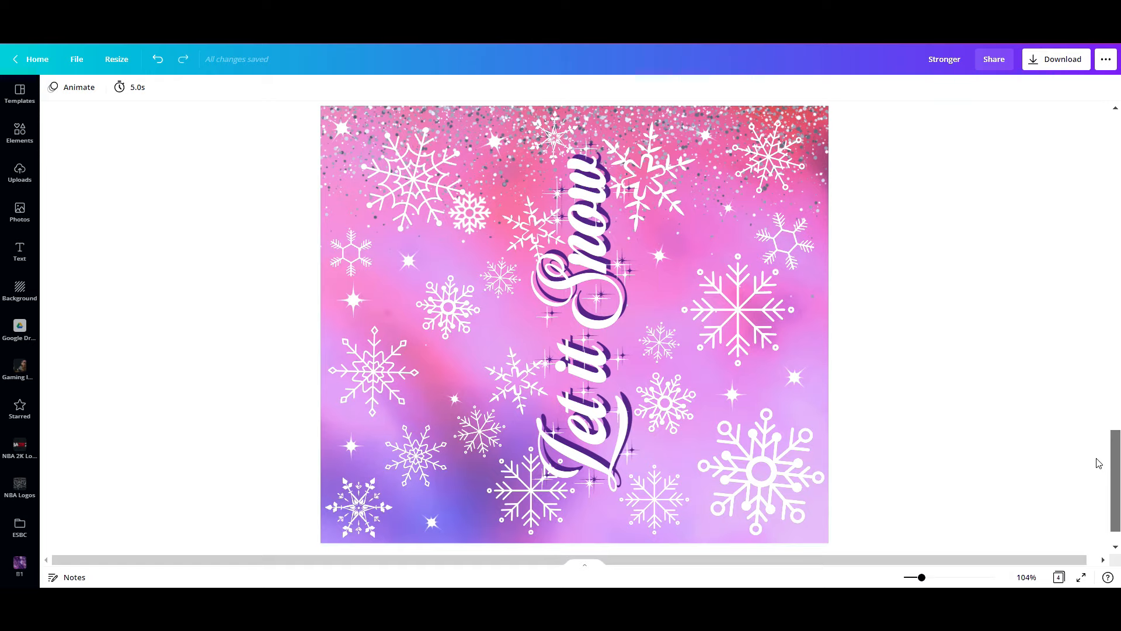
scroll(1098, 460, "up", 1)
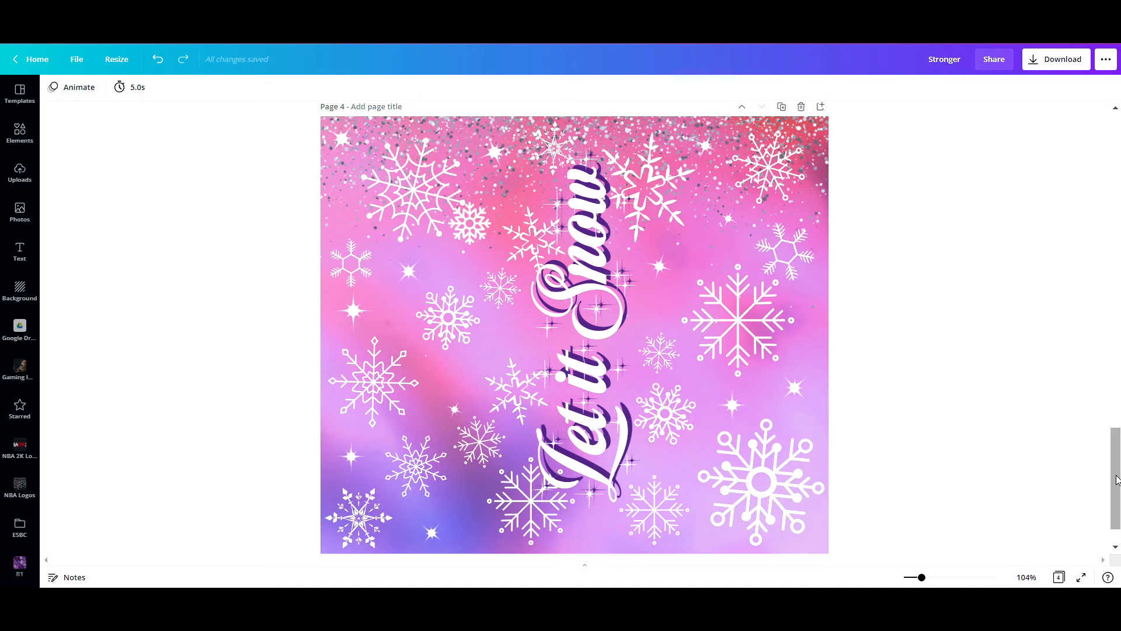
left_click_drag(1117, 472, 1098, 377)
scroll(1098, 377, "down", 2)
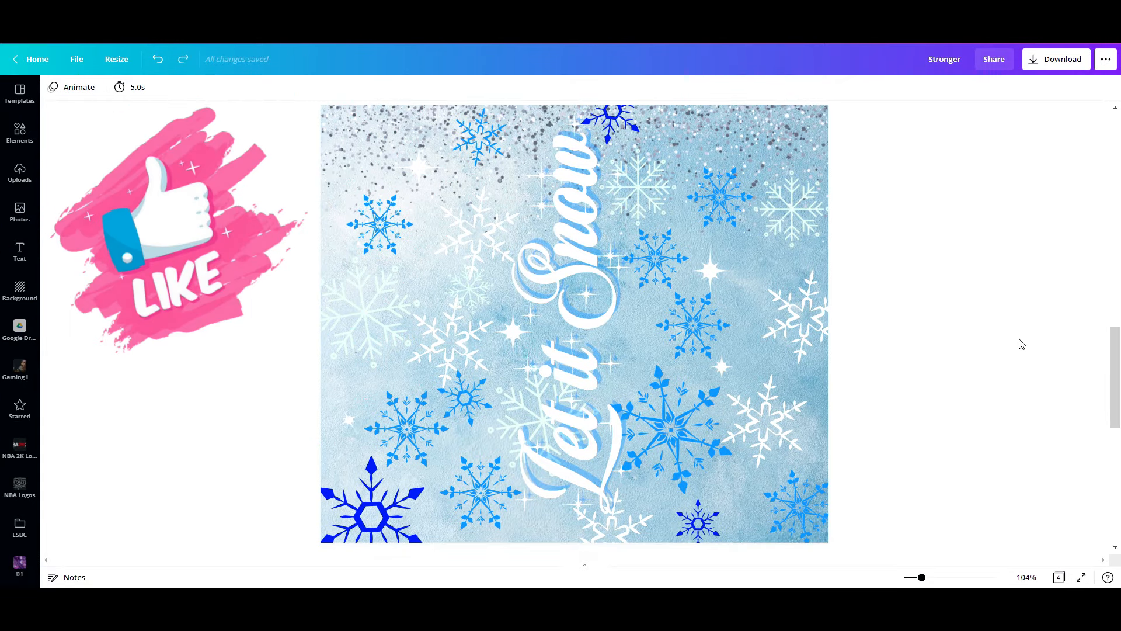
scroll(1022, 345, "down", 8)
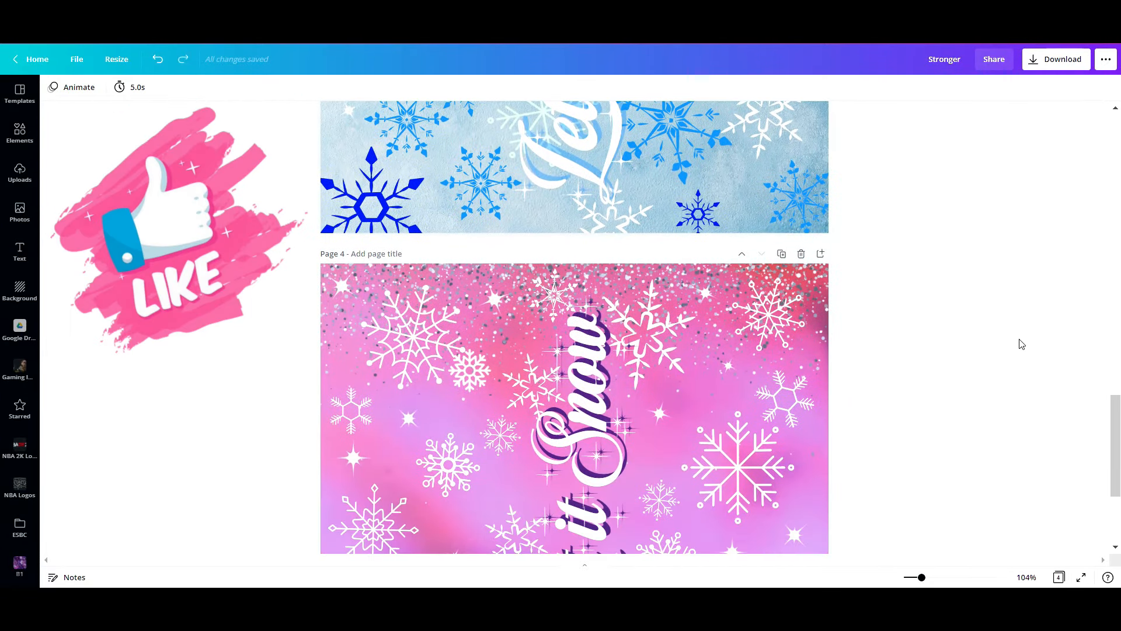